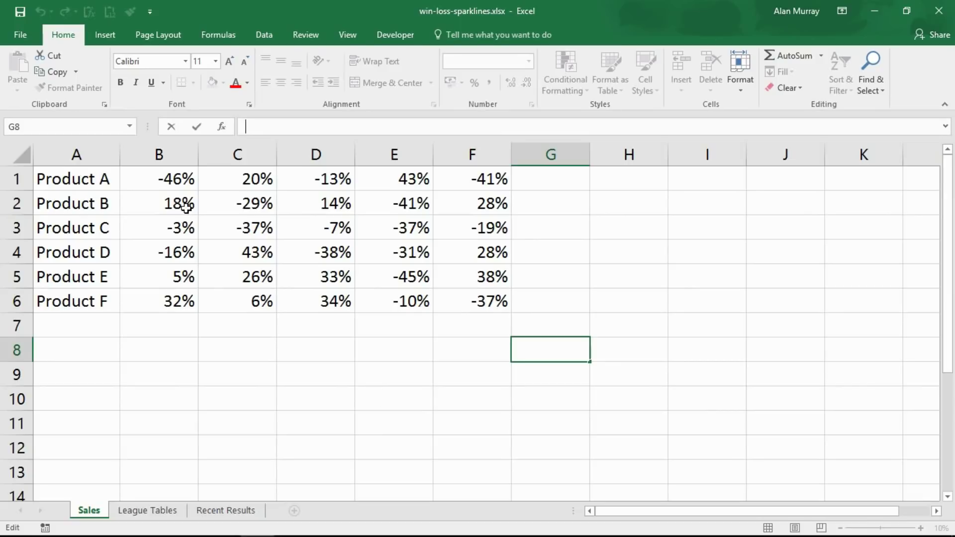
Create a Win/Loss sparkline in G1 with data range B1:F1 for Product A
drag(179, 183, 460, 178)
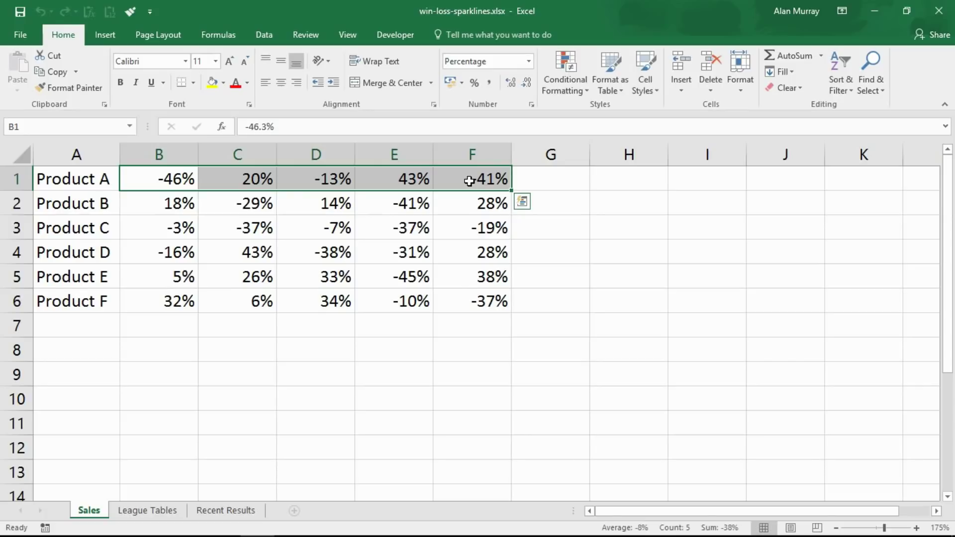
click(549, 179)
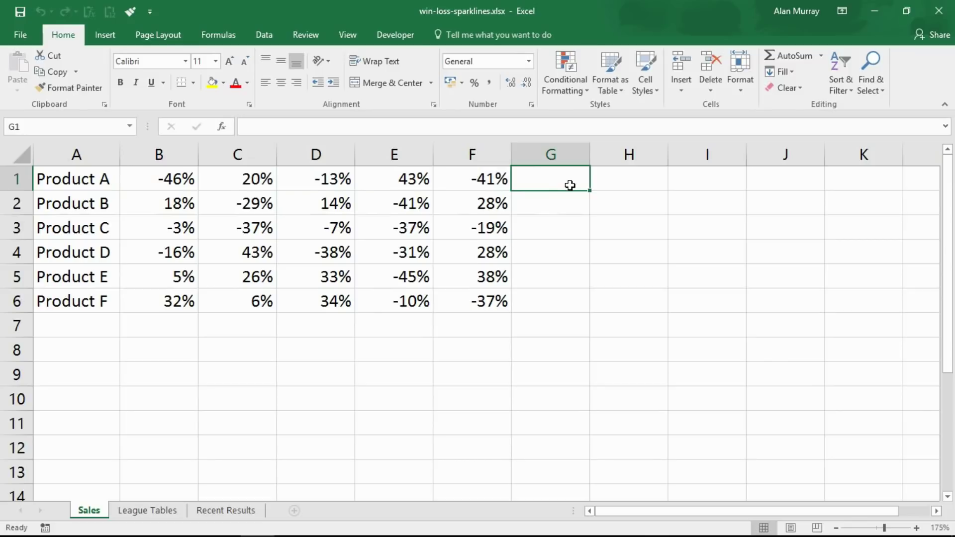
click(111, 38)
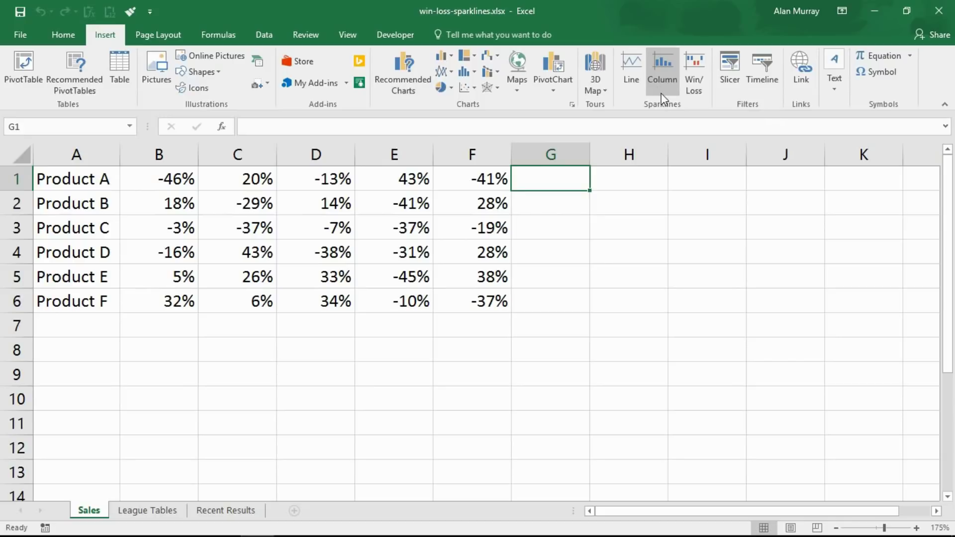
click(694, 85)
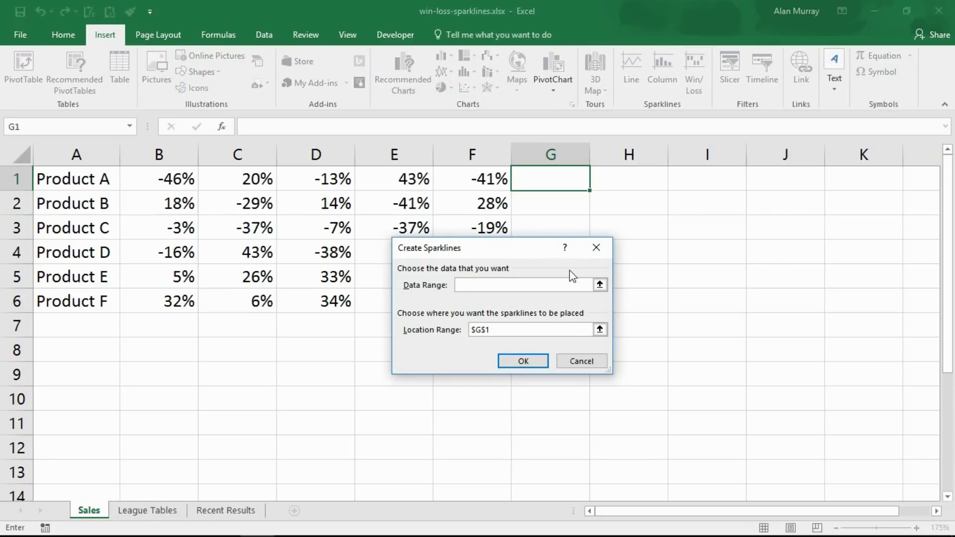
drag(510, 333, 468, 332)
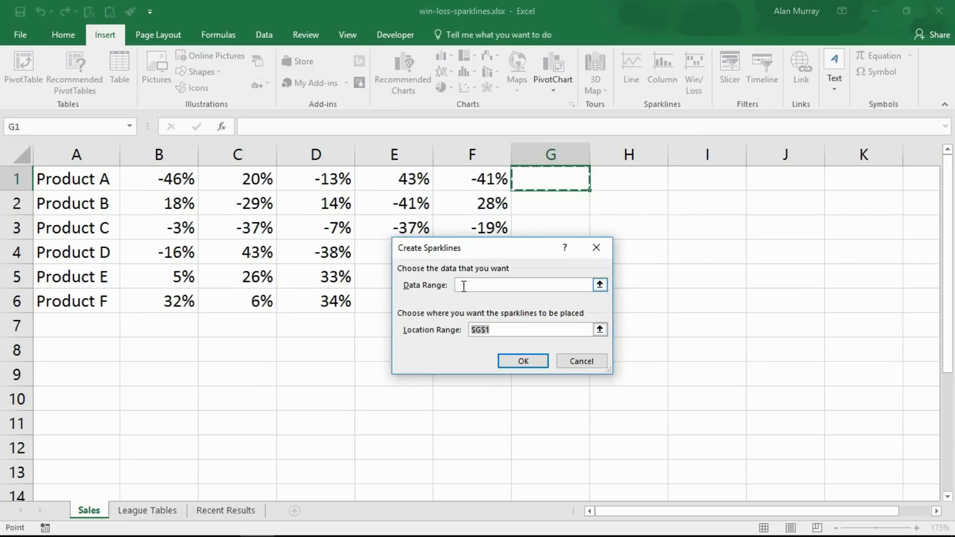
click(470, 286)
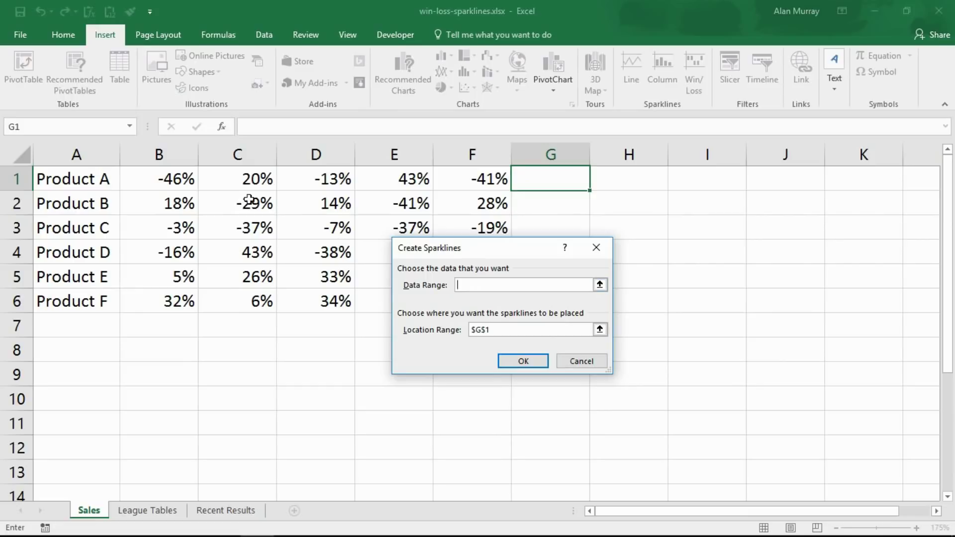
drag(167, 179, 479, 188)
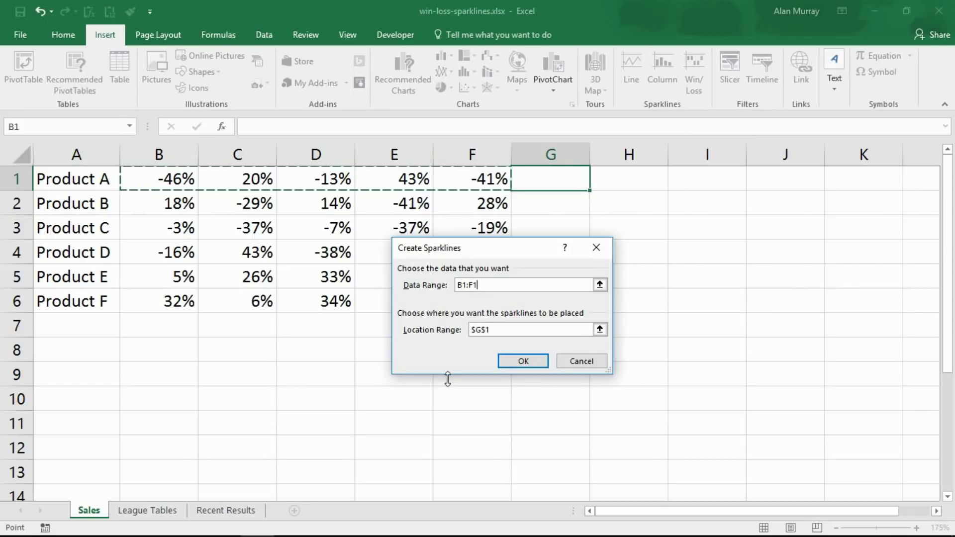
click(521, 362)
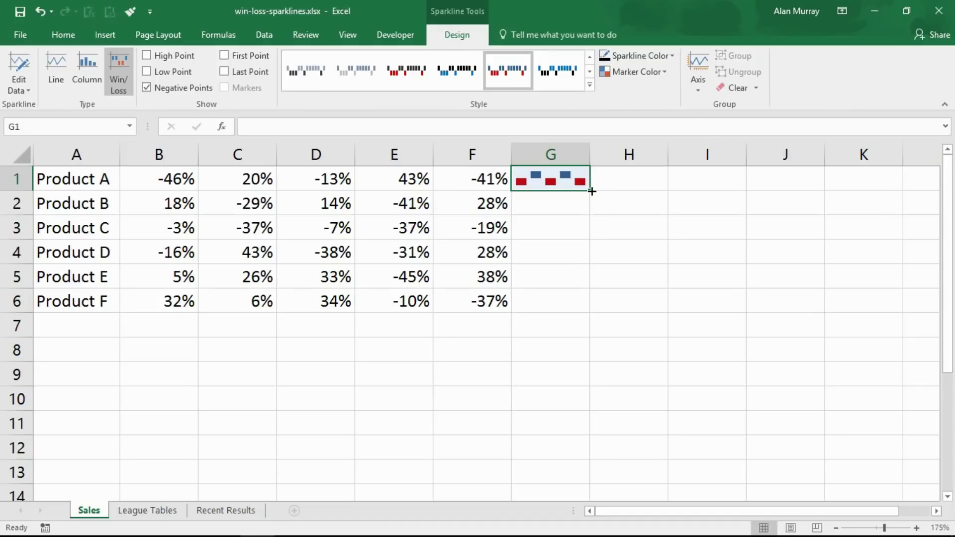
Copy the G1 sparkline down to G6, then select the Product E sparkline in G5
drag(591, 191, 591, 312)
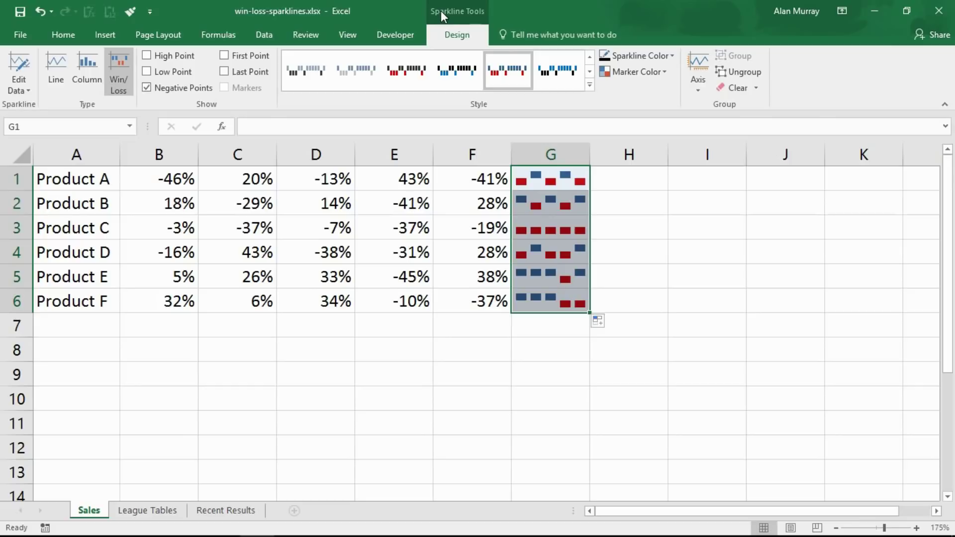
click(479, 283)
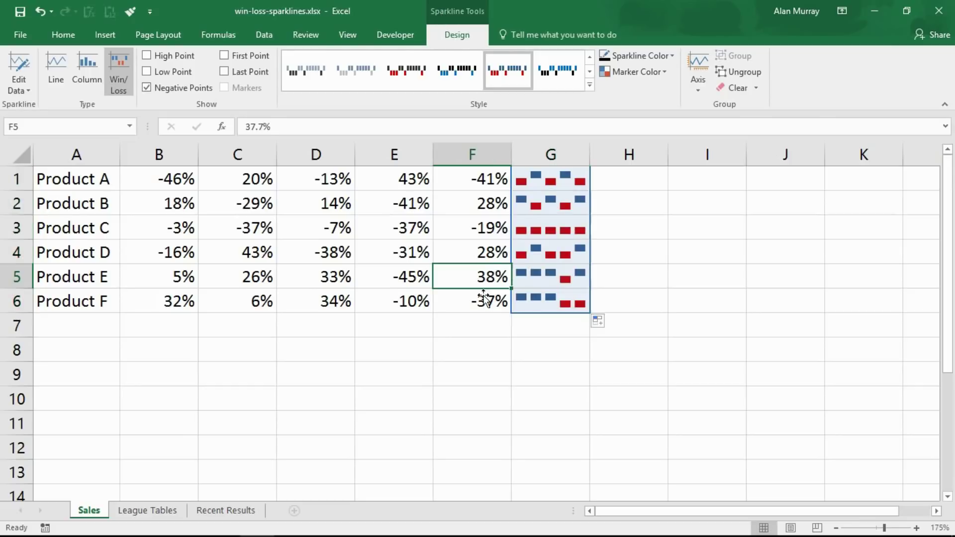
click(551, 274)
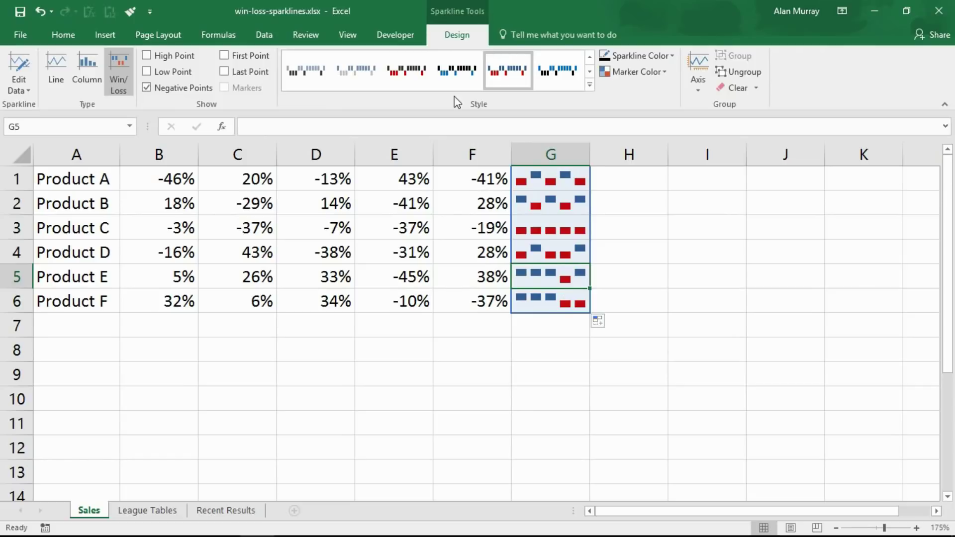
Browse the sparkline Style gallery without changing it, and toggle High Point on and off
click(590, 85)
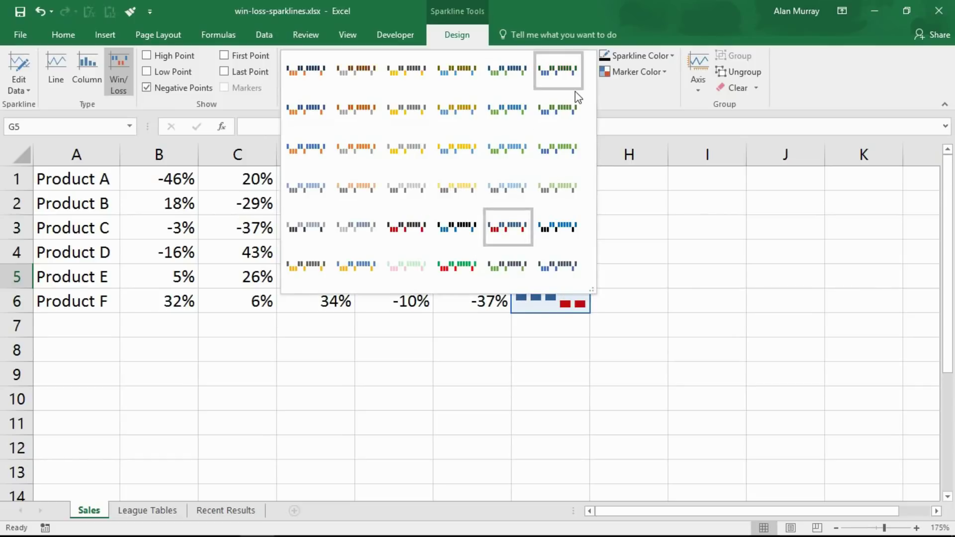
click(249, 111)
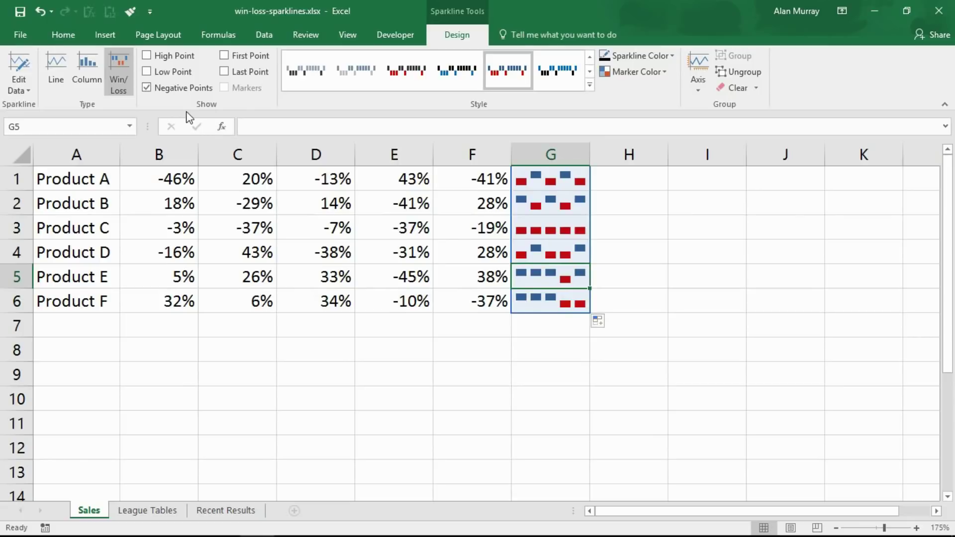
click(147, 55)
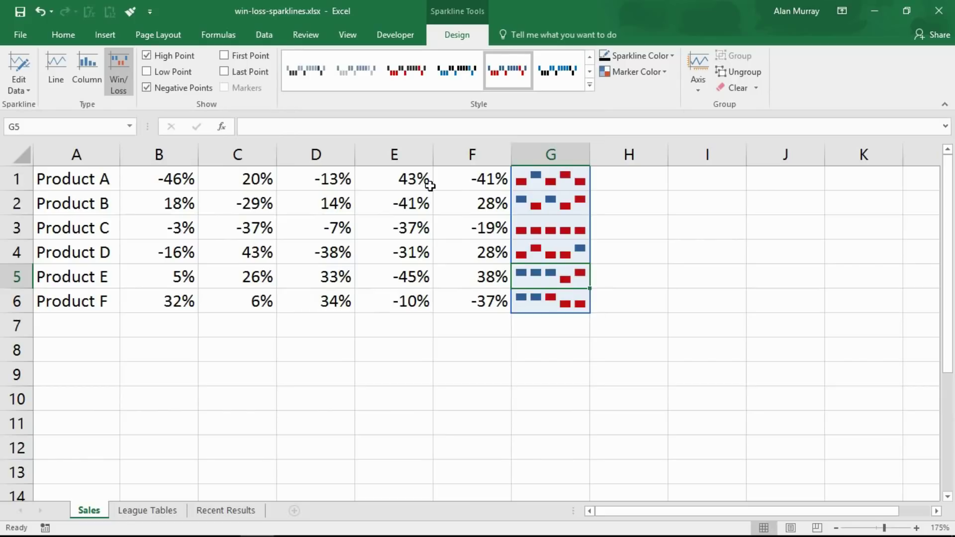
click(147, 56)
Set the sparkline High Point marker colour to dark green
click(665, 73)
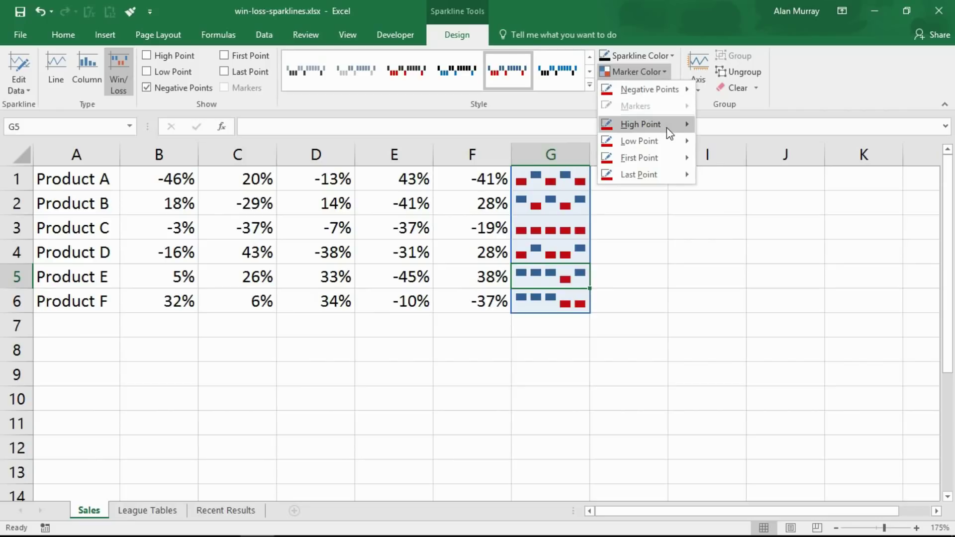
mouse_move(669, 132)
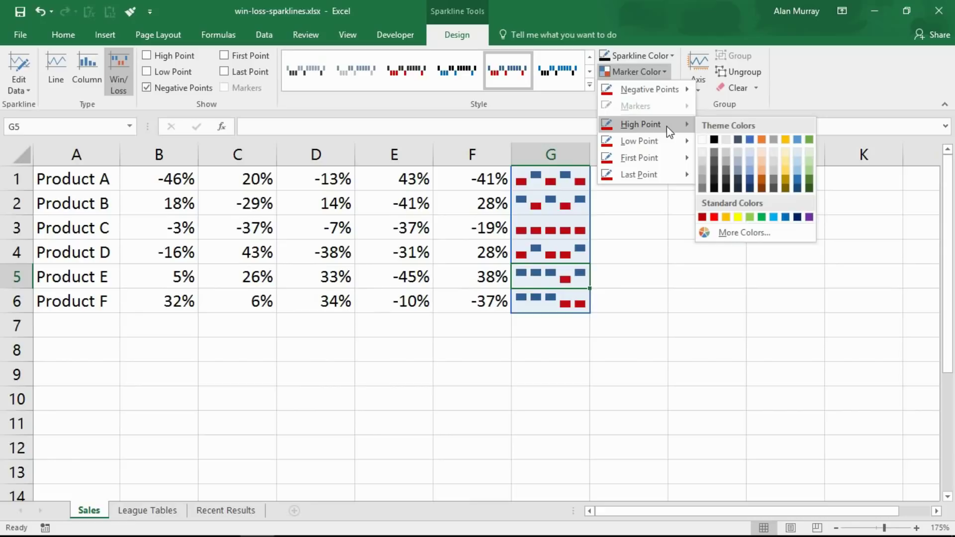
click(810, 181)
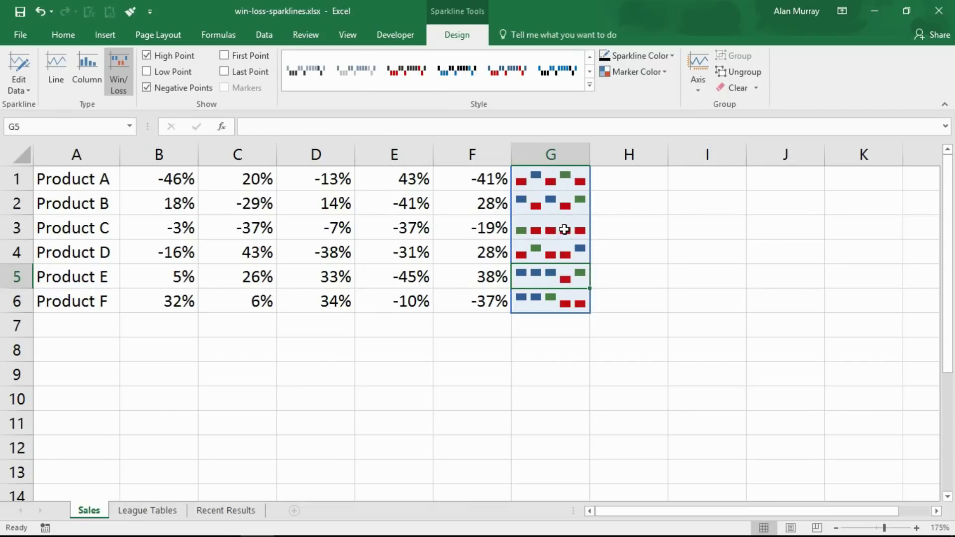
Toggle the High Point markers off, on, and off again
click(146, 55)
click(147, 55)
click(162, 59)
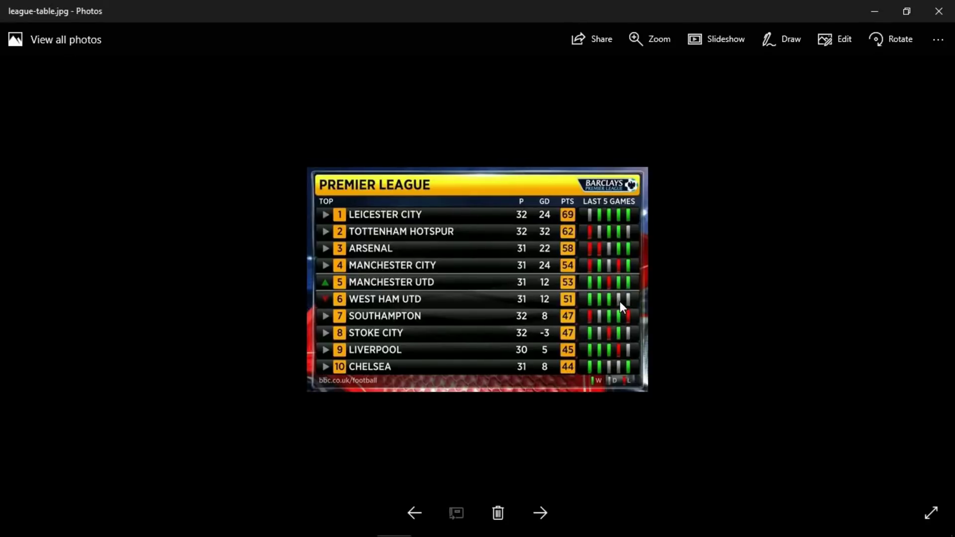
Close the Photos window, select C2:C10 on League Tables, and return to J2
click(938, 11)
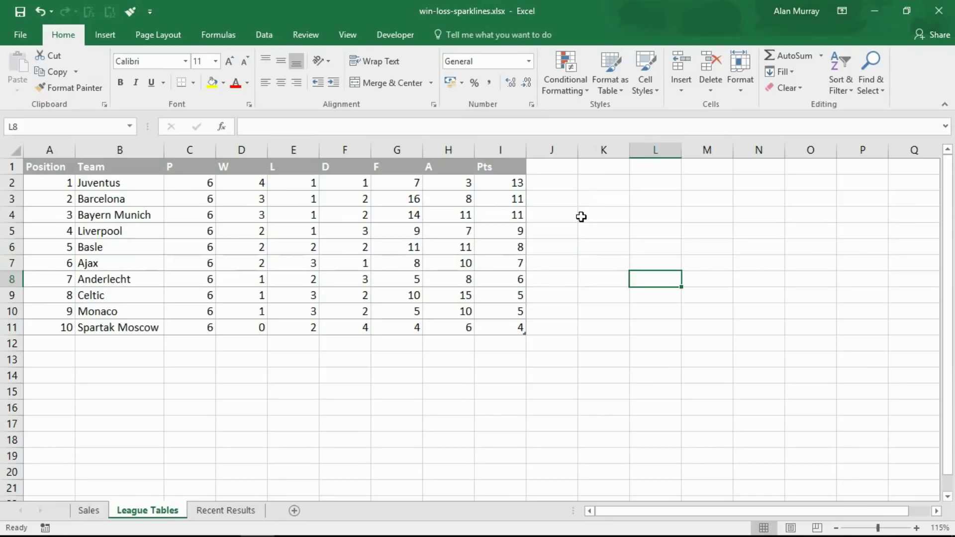
click(571, 189)
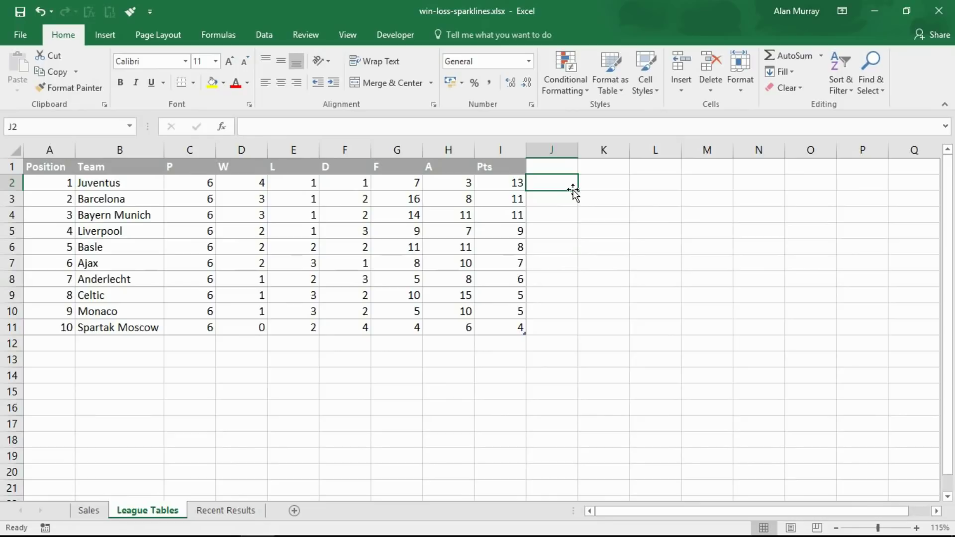
drag(190, 188, 191, 318)
click(566, 184)
Switch to the Recent Results sheet and select some of Juventus's results
click(249, 512)
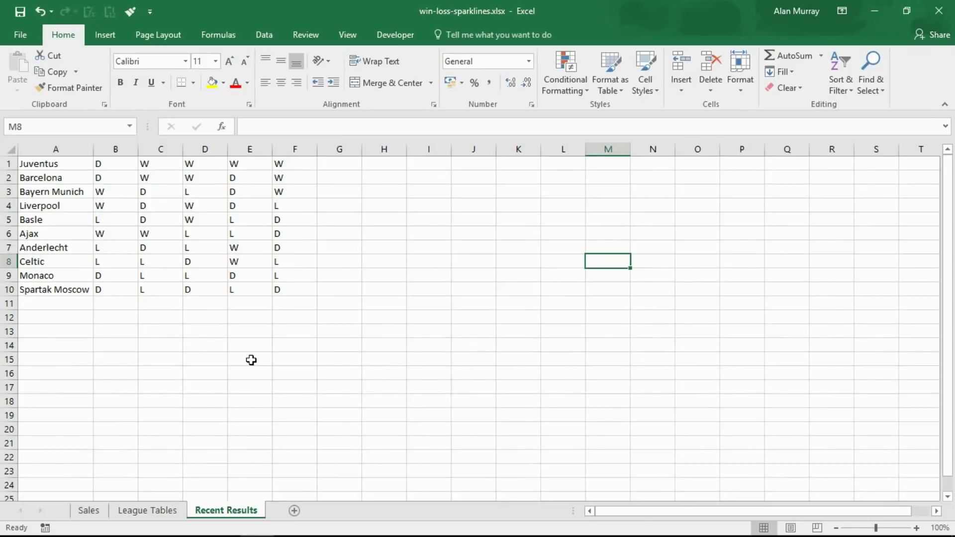
click(125, 164)
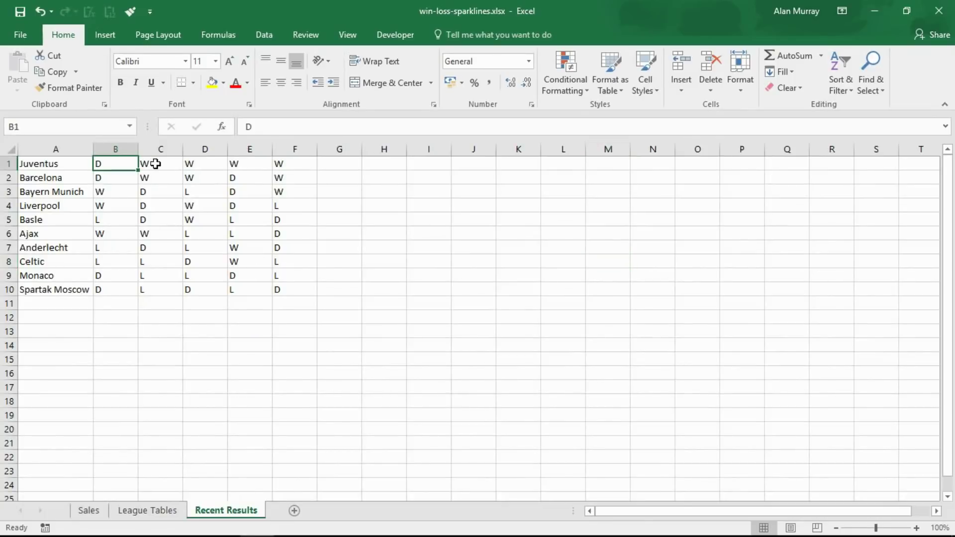
drag(163, 168, 164, 180)
click(193, 195)
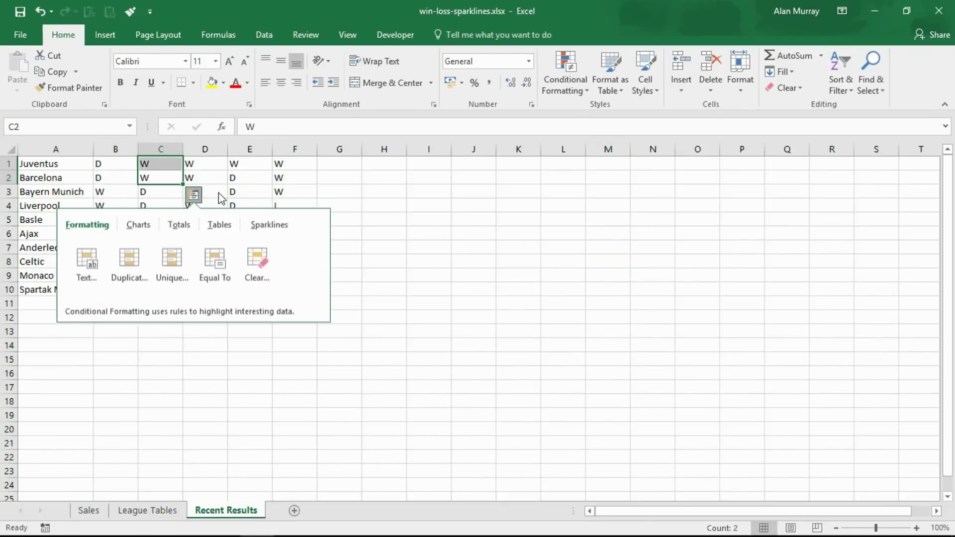
click(221, 196)
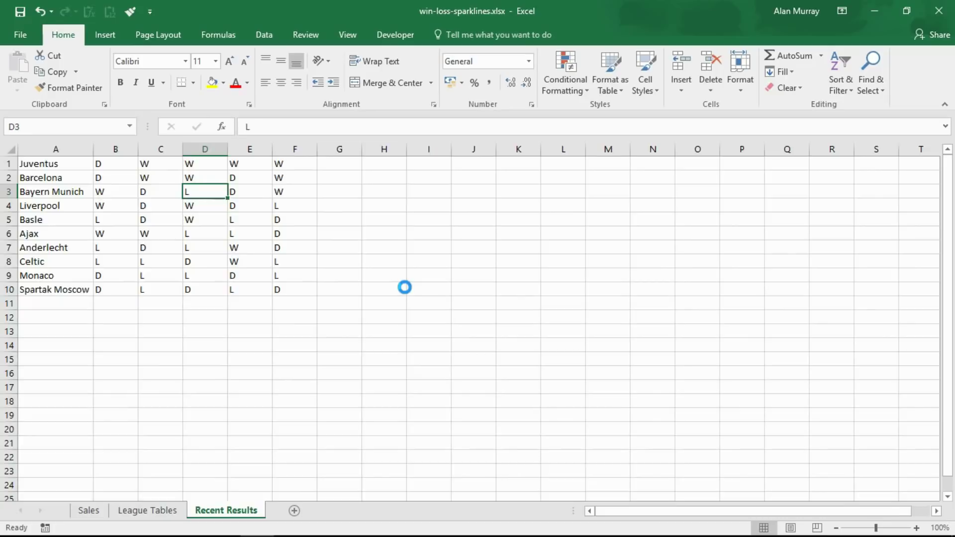
Begin a formula in G1 with an equals sign
scroll(404, 287, up, 3)
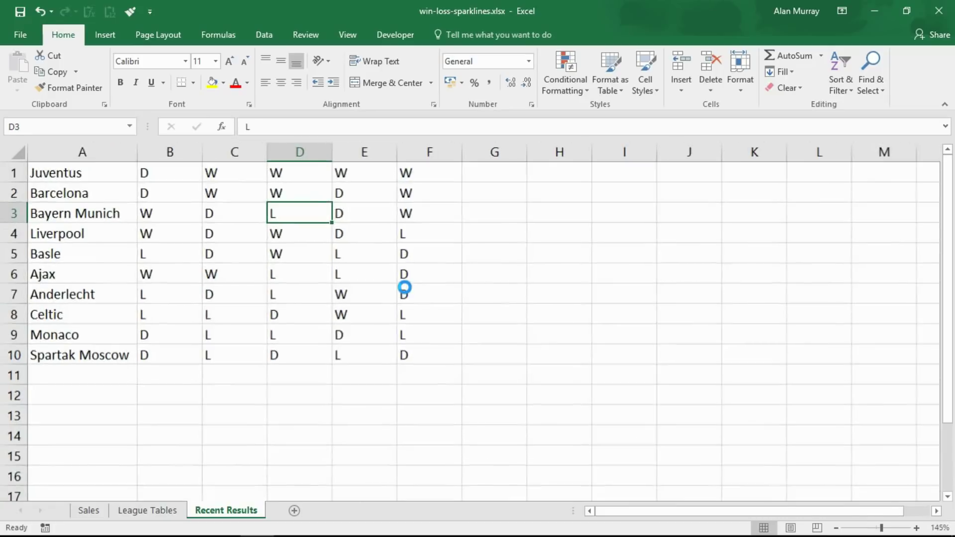
click(510, 171)
text(=)
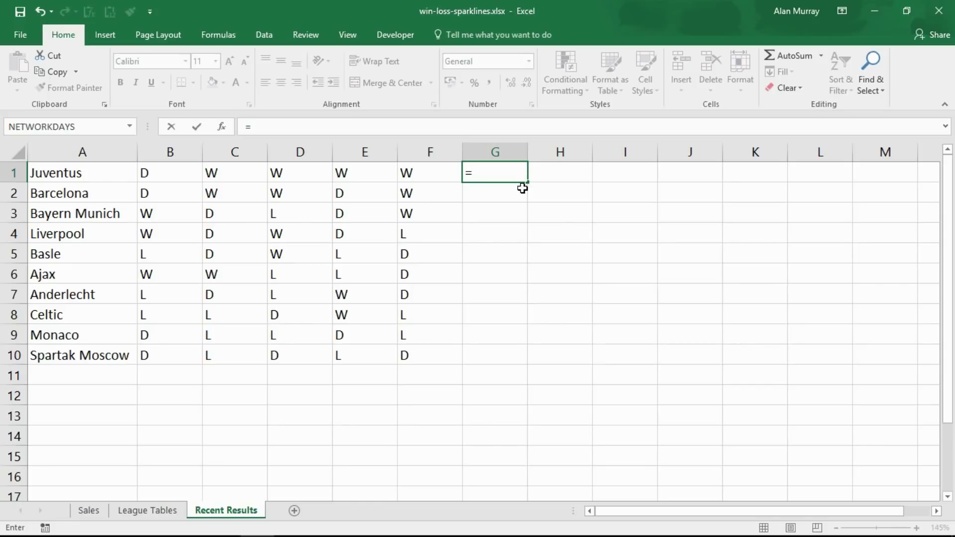
Enter =IF(B1="W",1,IF(B1="D",0,-1)) in G1 to convert Juventus's first result
text(if()
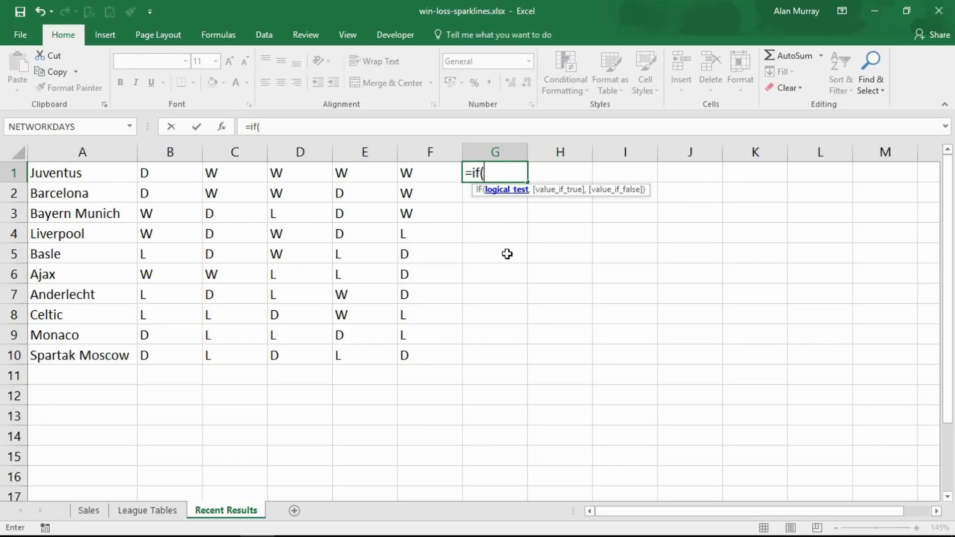
click(177, 169)
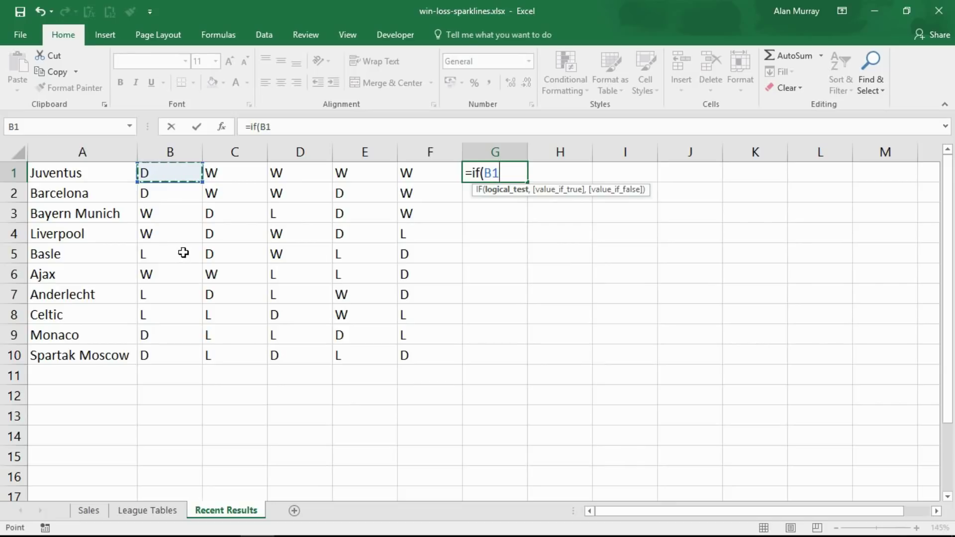
text(="W")
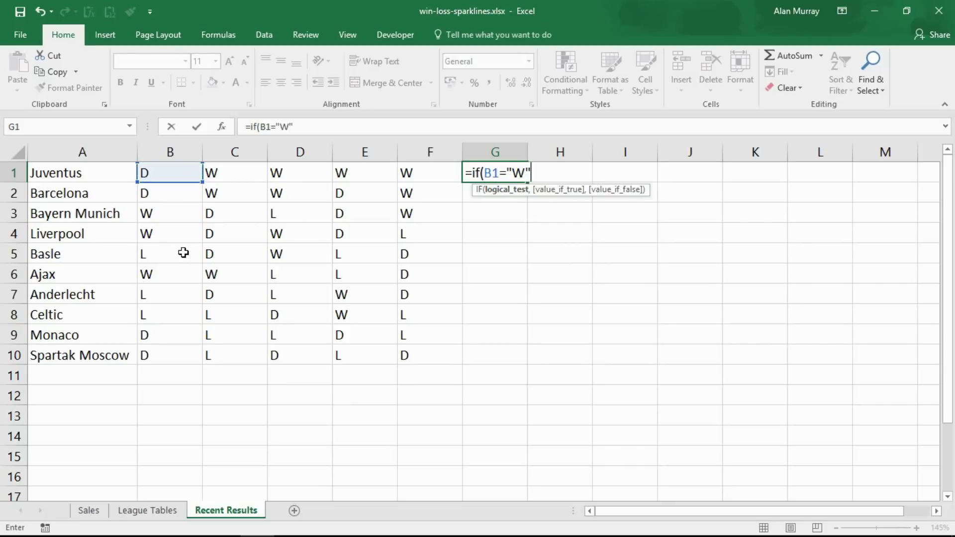
text(,)
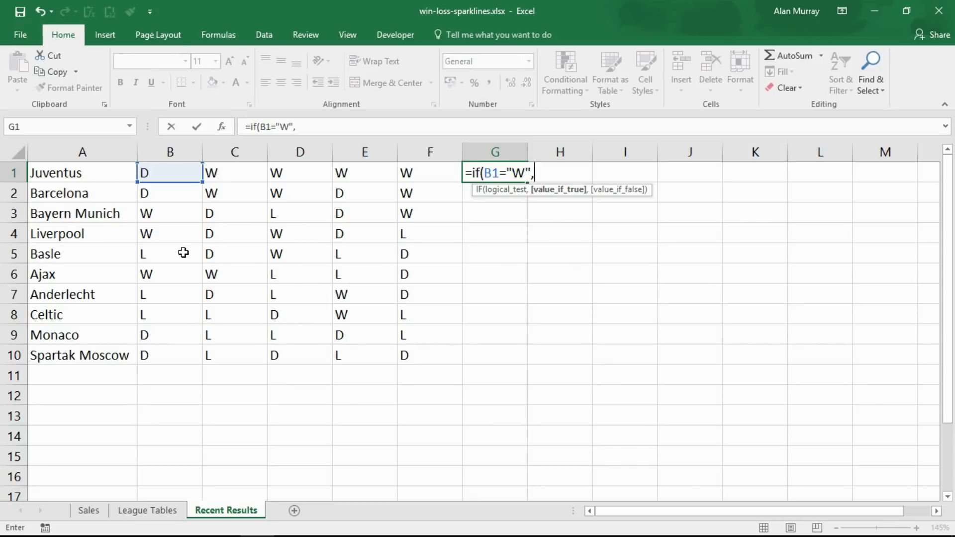
text(1,)
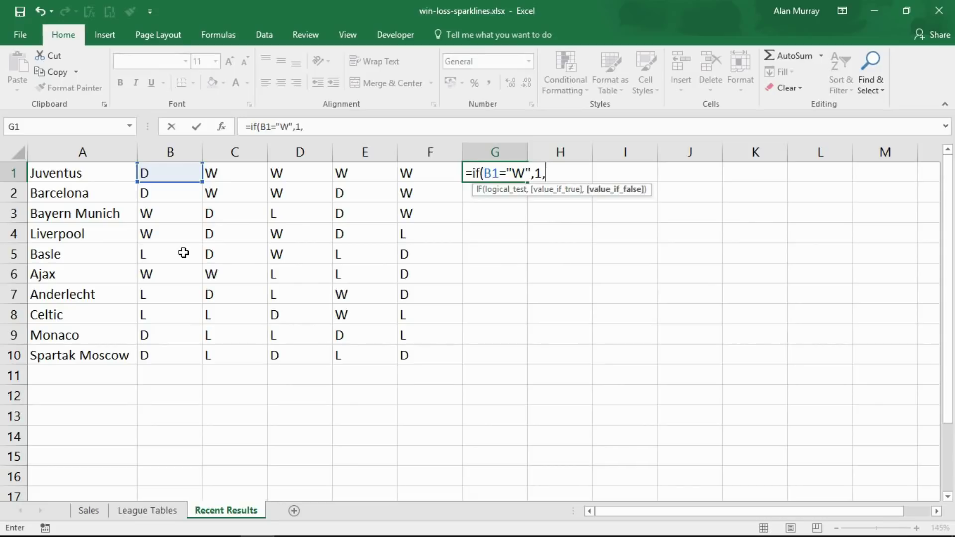
text(if)
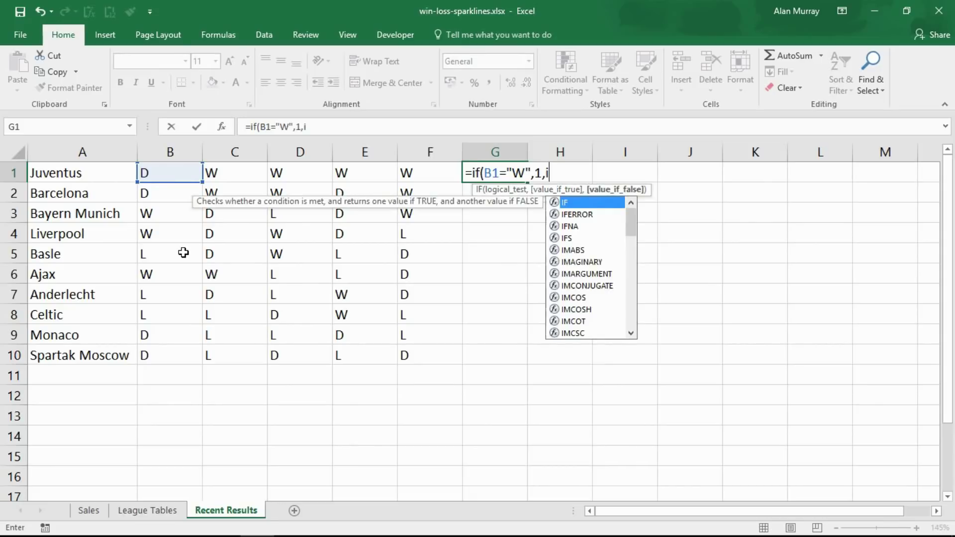
text(()
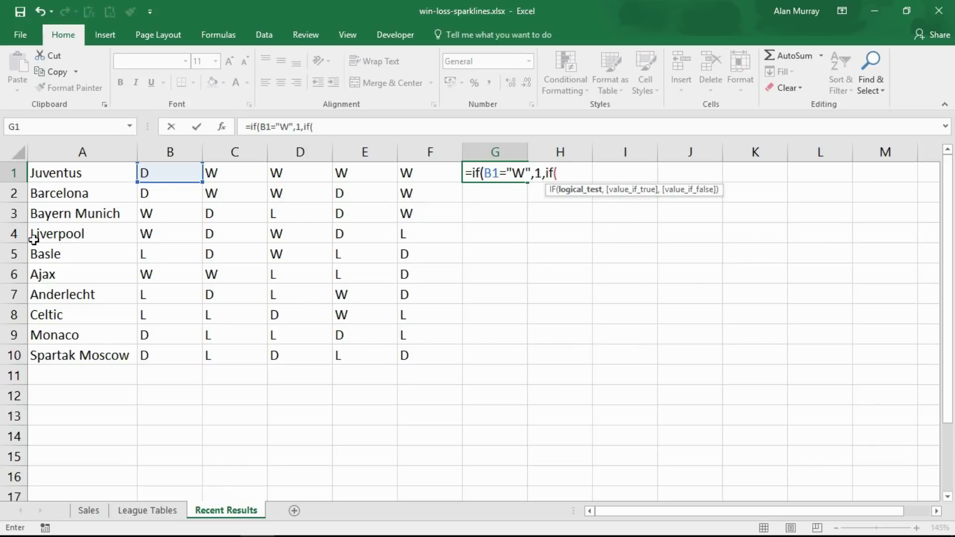
click(174, 174)
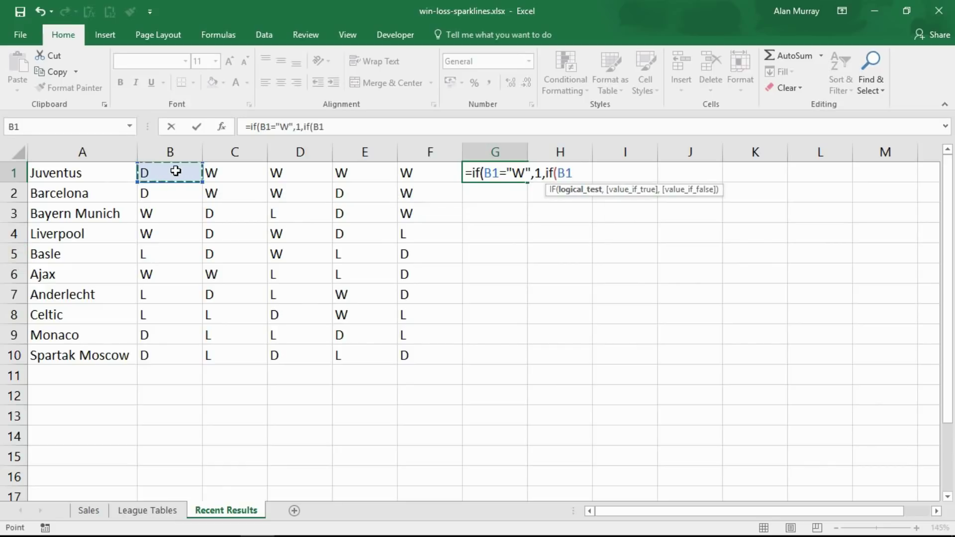
text(=)
text("D)
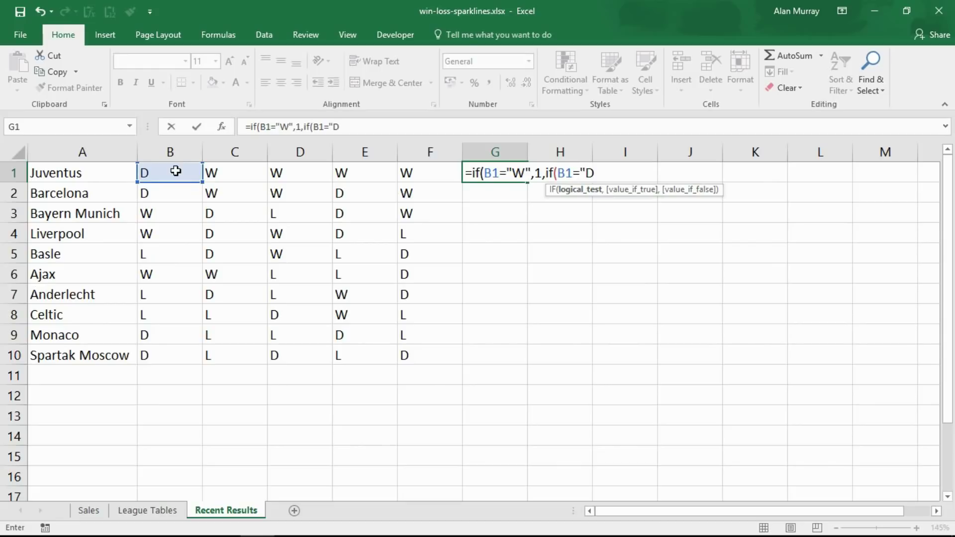
text(",)
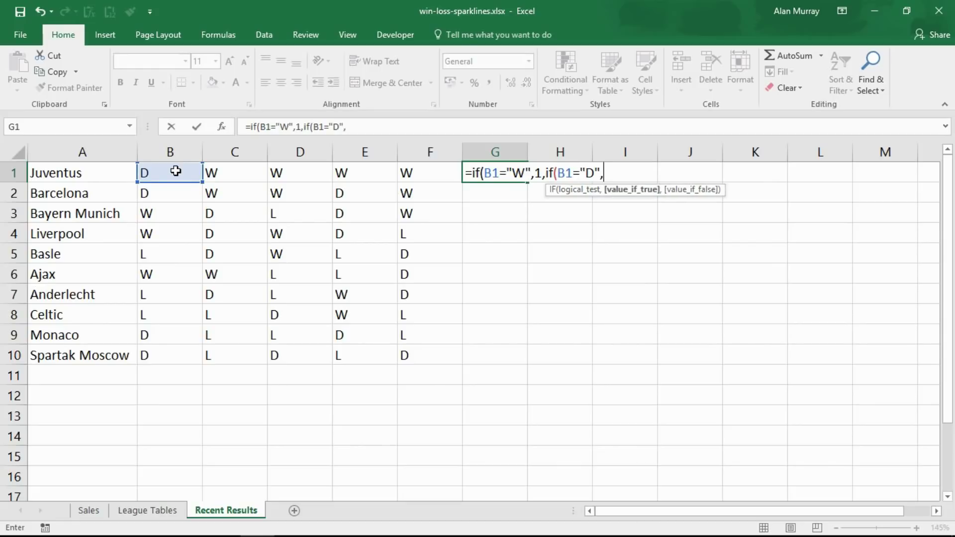
text(0,)
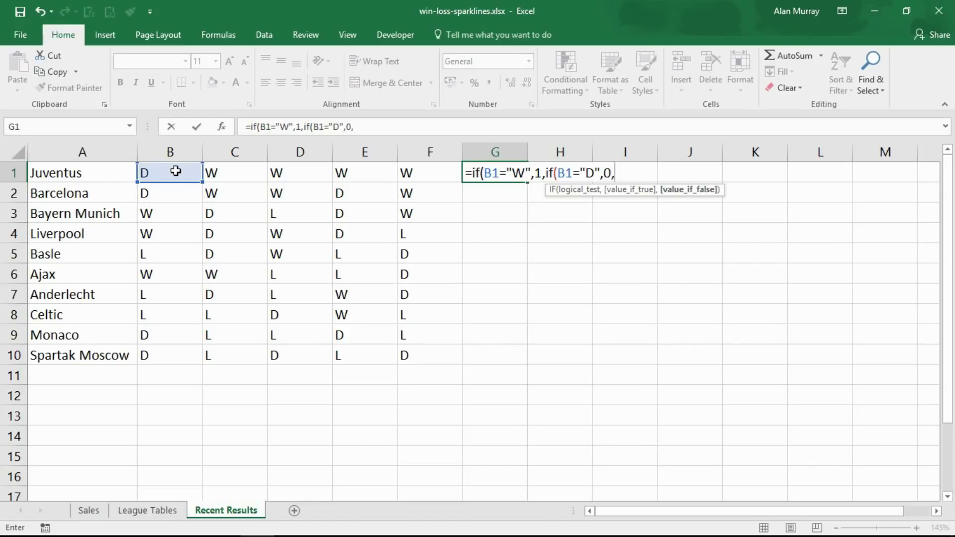
text(-1)))
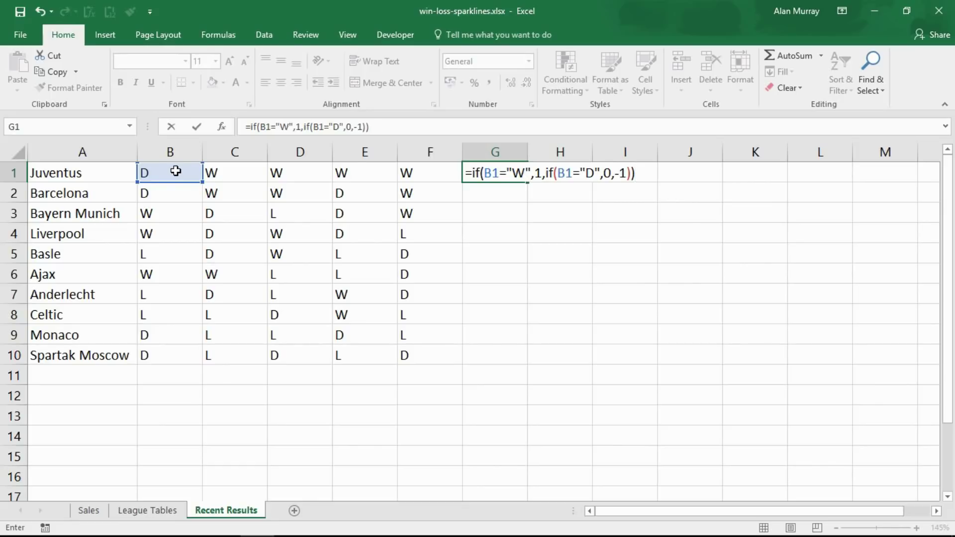
Commit the G1 IF formula and fill it across G1:K10
key(ctrl+Return)
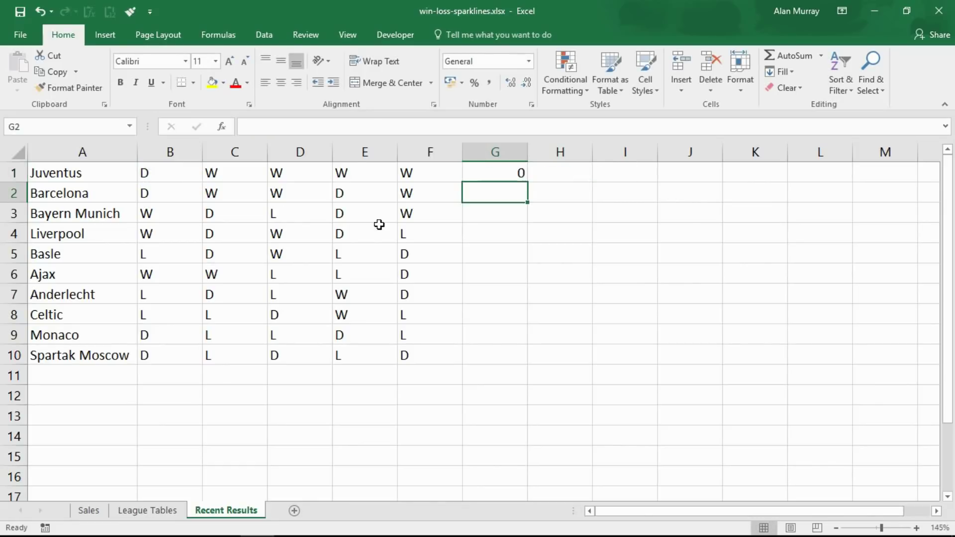
drag(527, 183, 781, 359)
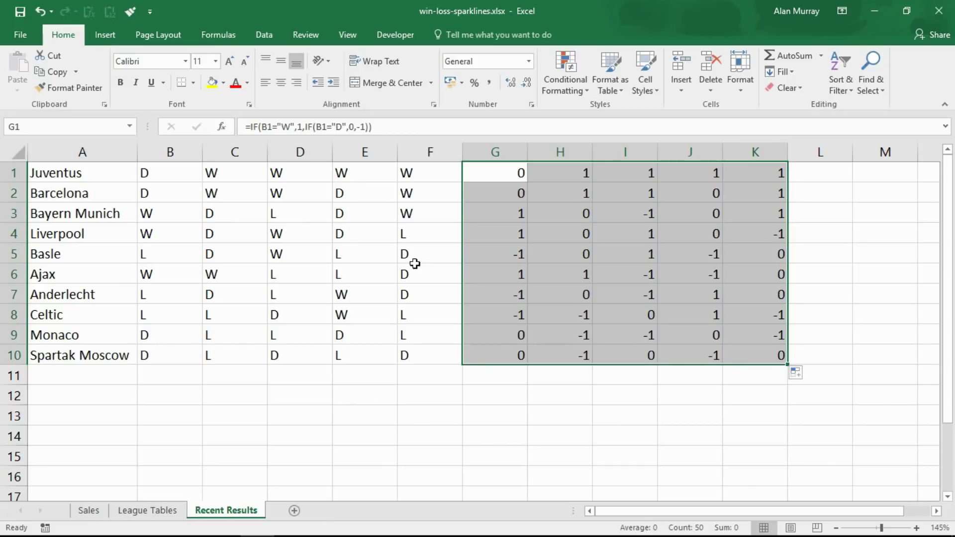
Compare the team order on the League Tables and Recent Results sheets
click(440, 257)
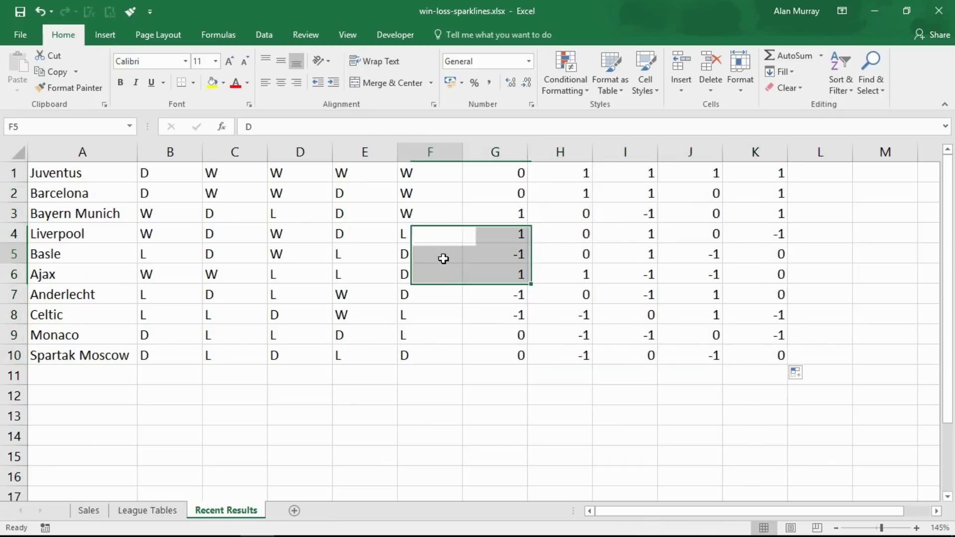
click(171, 509)
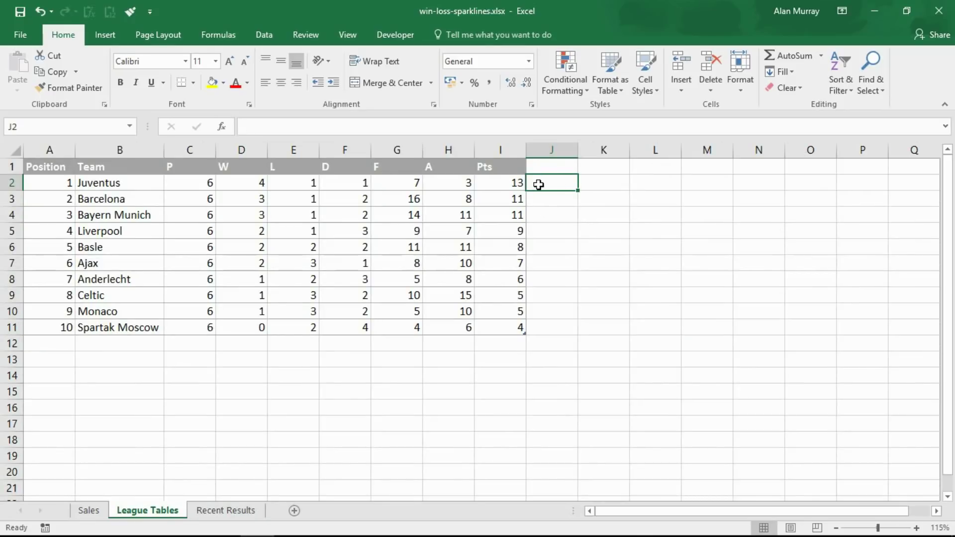
drag(149, 182, 494, 179)
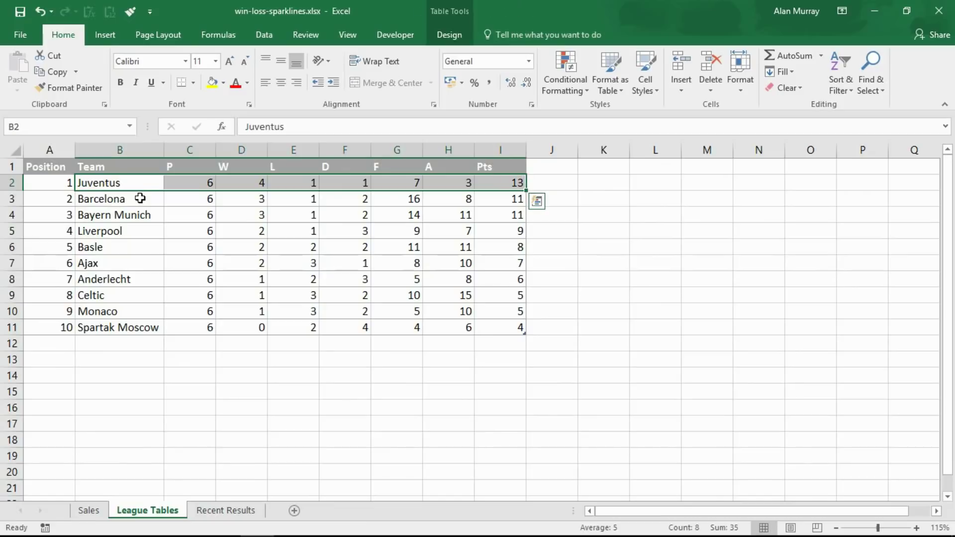
drag(135, 186, 139, 343)
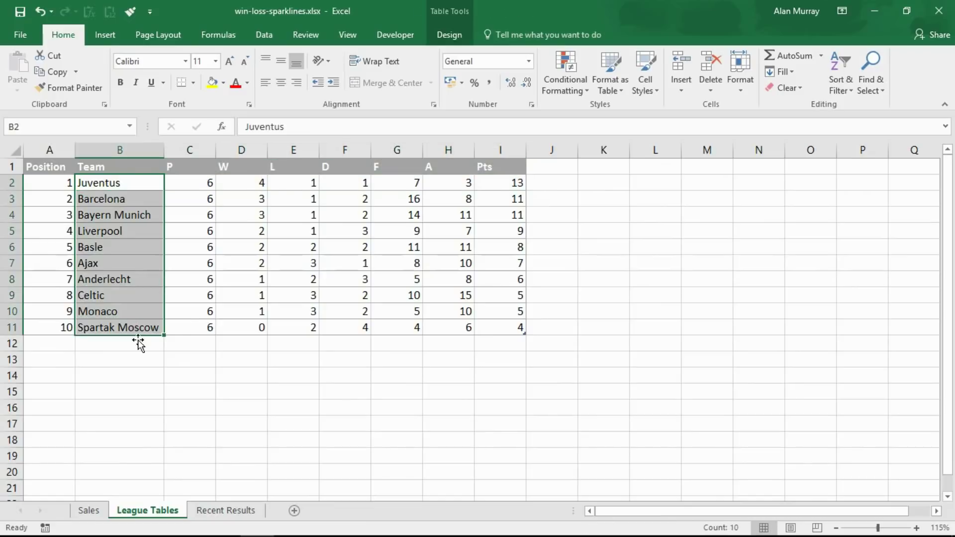
click(213, 512)
drag(126, 170, 113, 353)
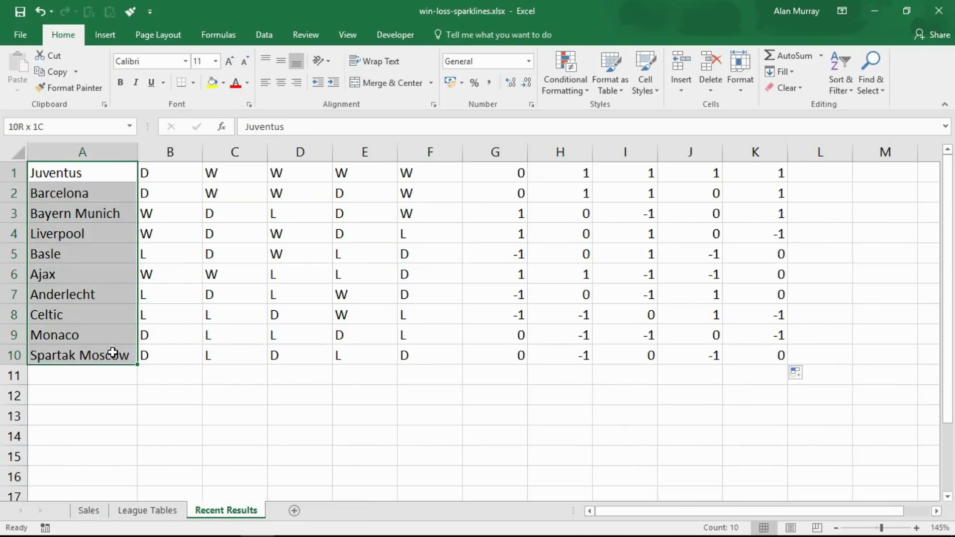
Return to League Tables and select J2 beside Juventus
click(147, 511)
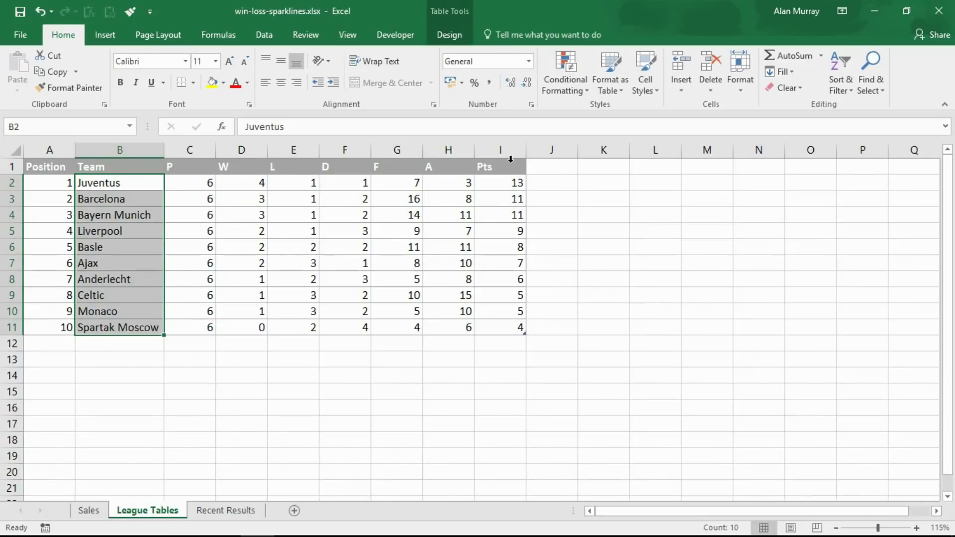
click(546, 185)
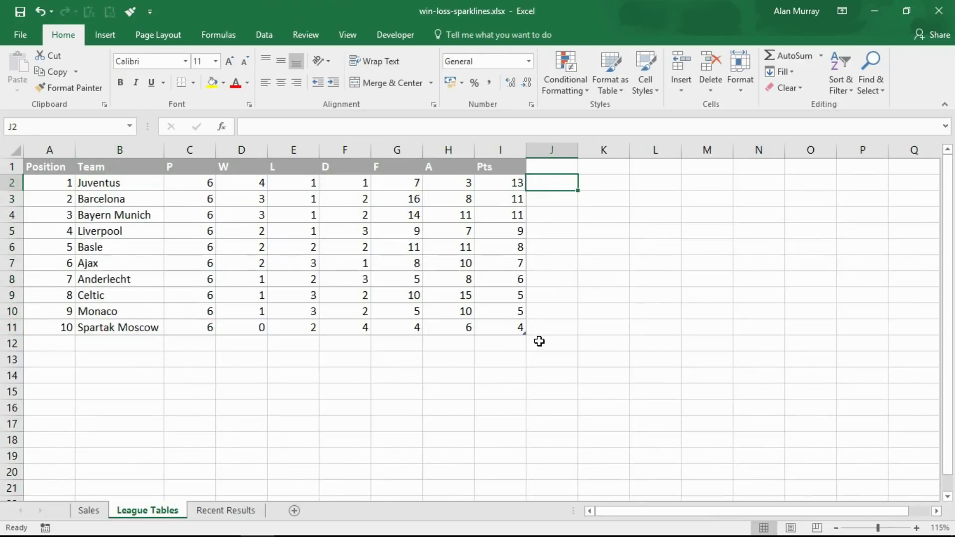
scroll(539, 340, up, 2)
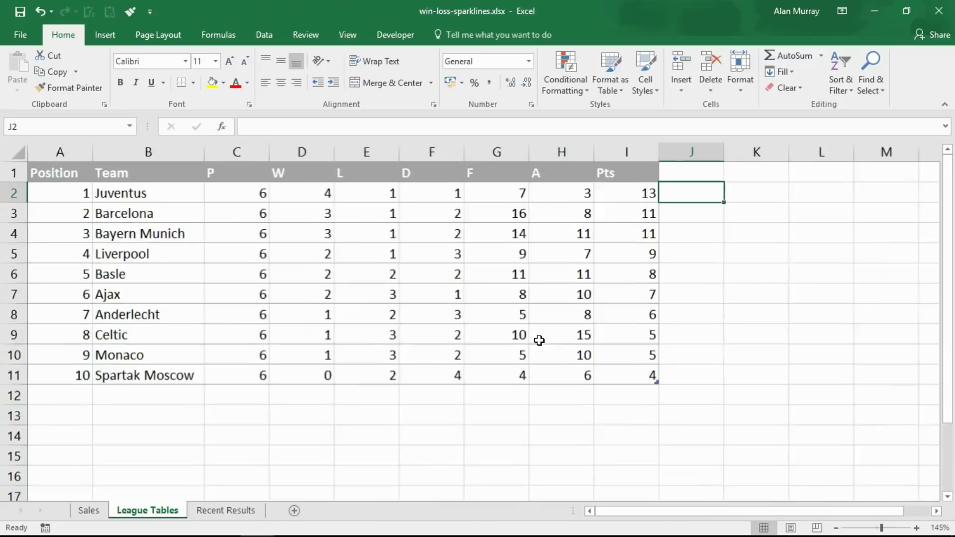
Insert a Win/Loss sparkline in J2 using 'Recent Results'!G1:K1 as its data range
click(109, 36)
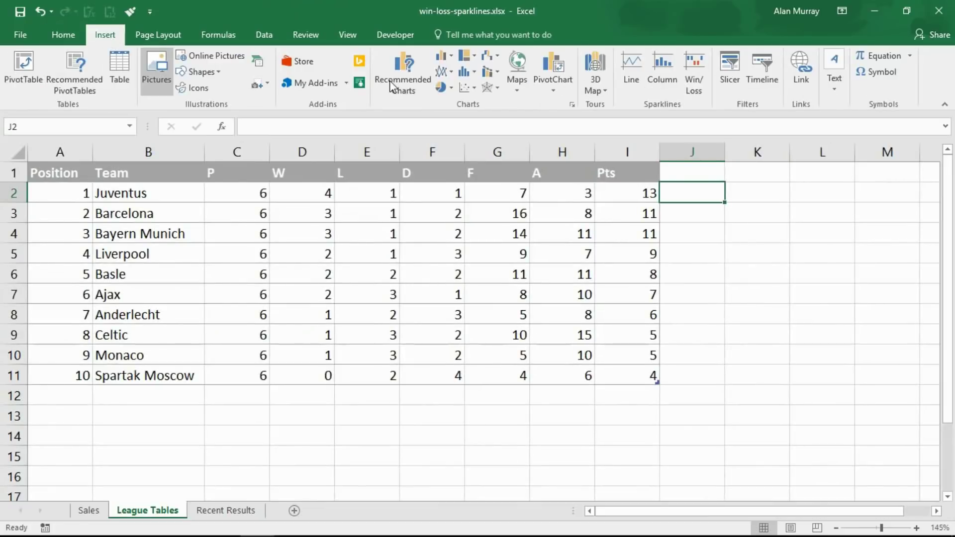
click(696, 79)
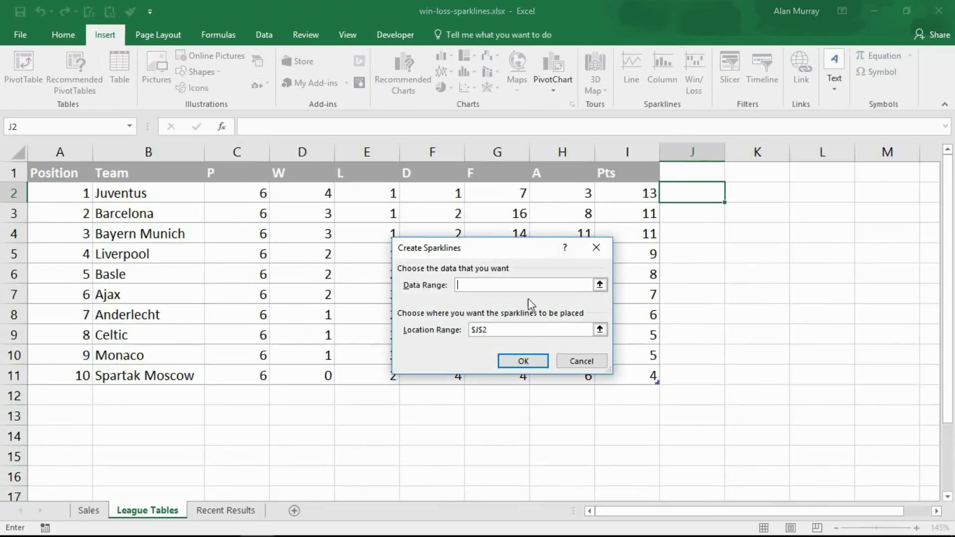
click(498, 330)
click(480, 285)
click(242, 511)
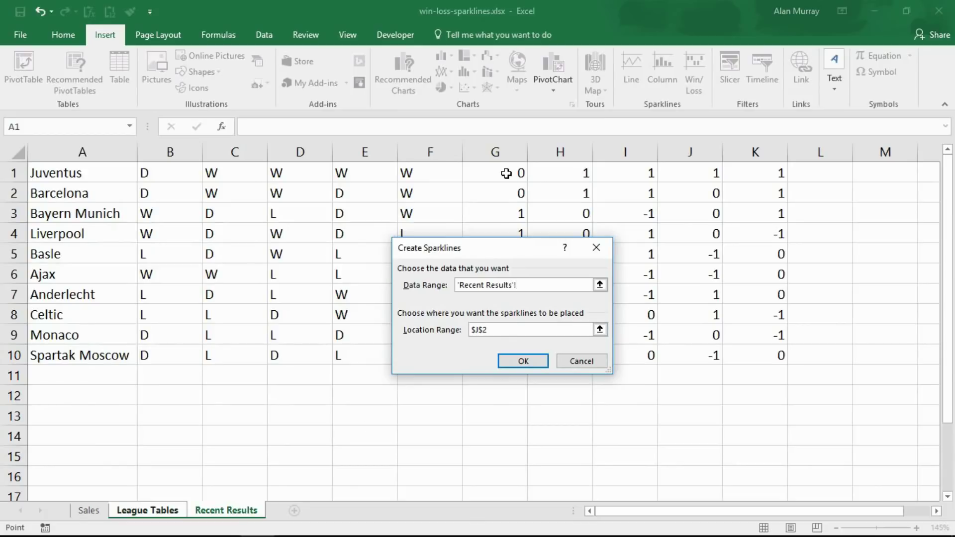
drag(506, 174, 756, 175)
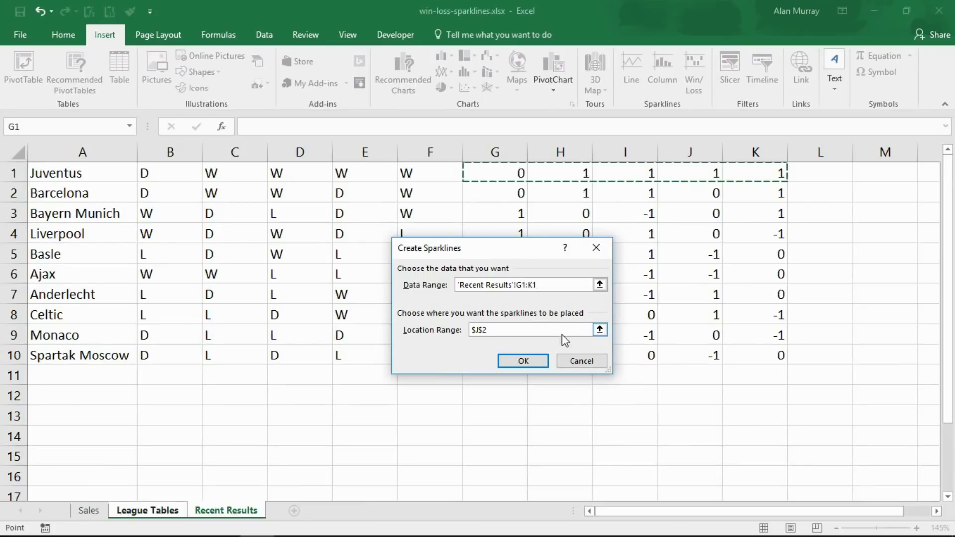
click(542, 361)
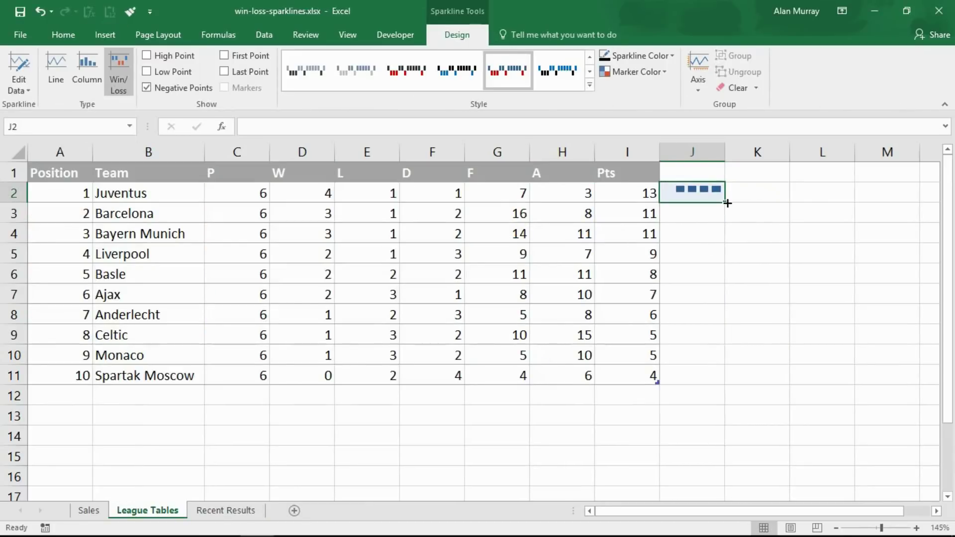
Copy the J2 sparkline down to J11, then check Juventus's and Anderlecht's results on Recent Results
drag(725, 203, 723, 381)
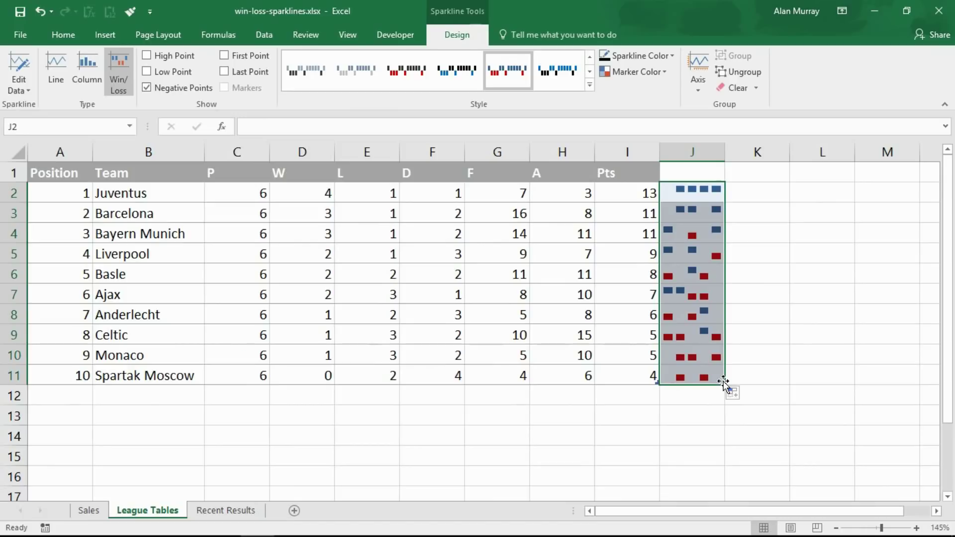
click(224, 510)
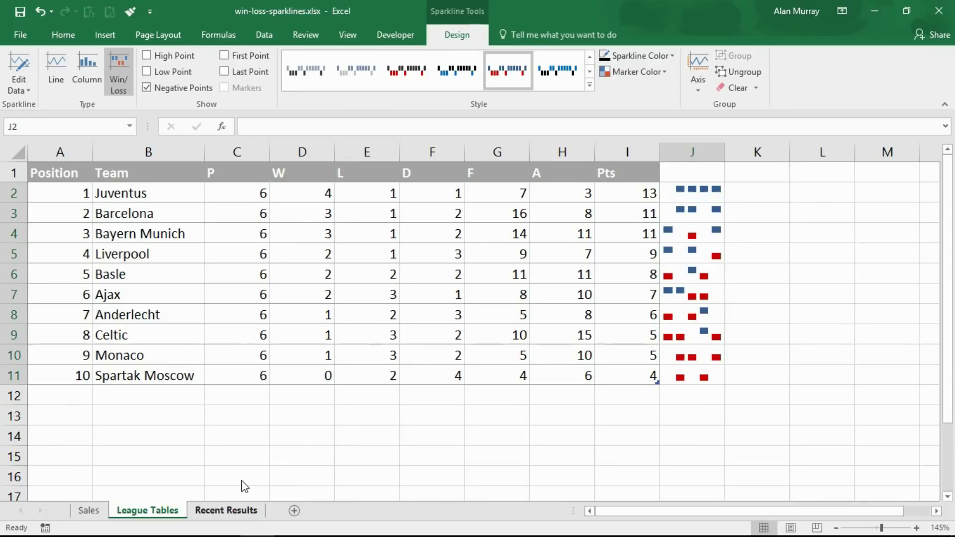
drag(251, 172, 427, 170)
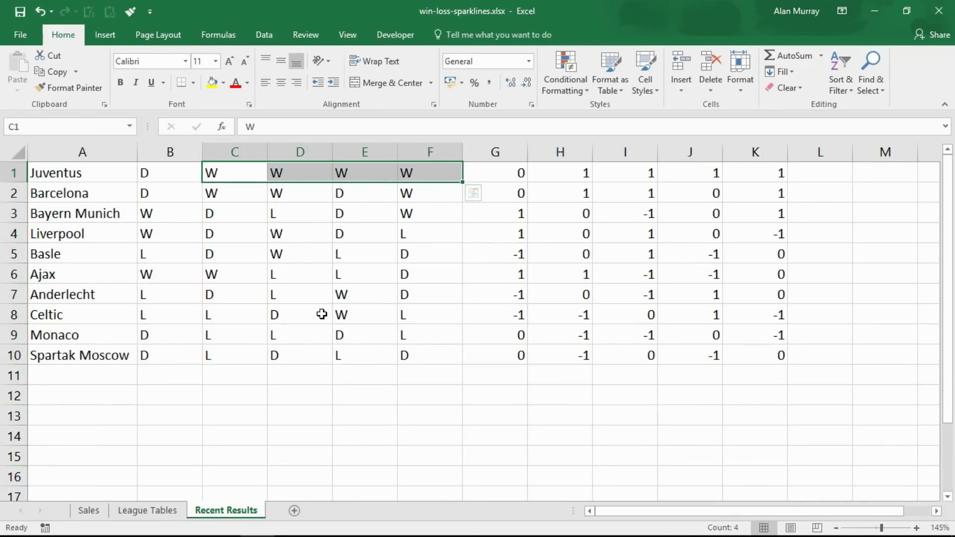
drag(177, 296, 393, 293)
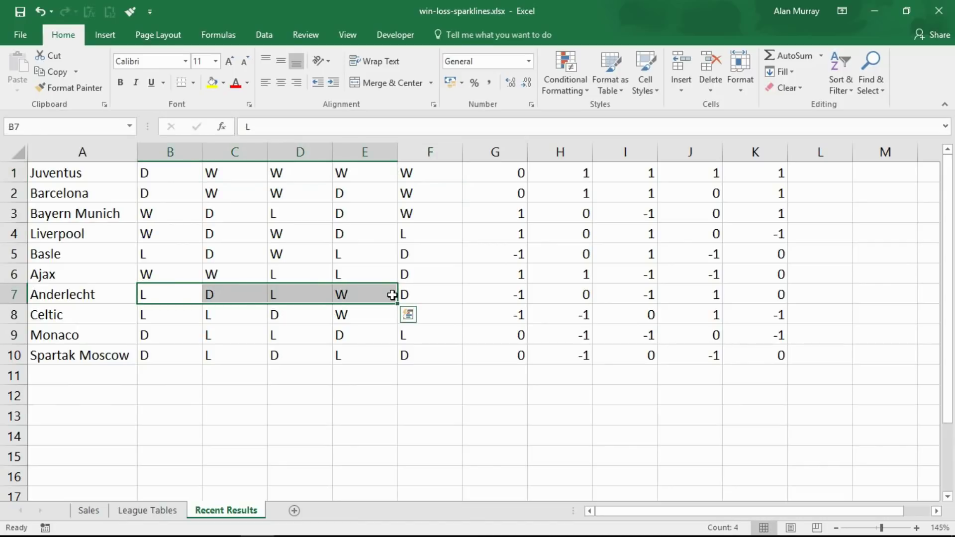
click(371, 337)
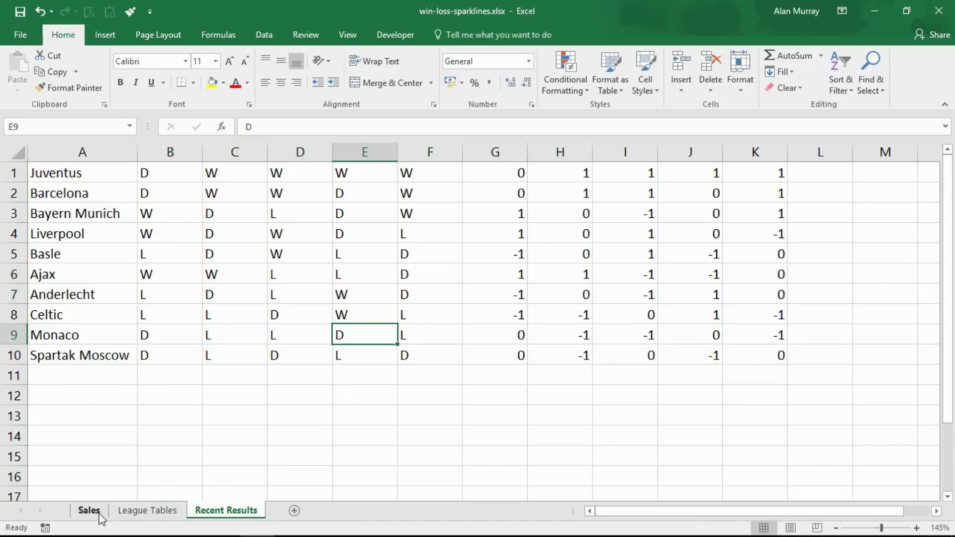
Back on League Tables, select the sparklines to show they form one group
click(137, 512)
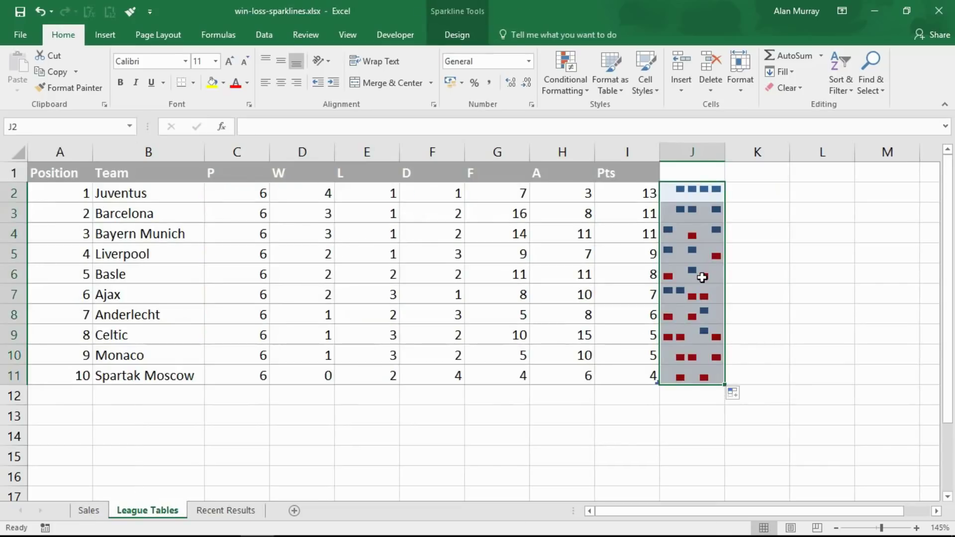
click(669, 315)
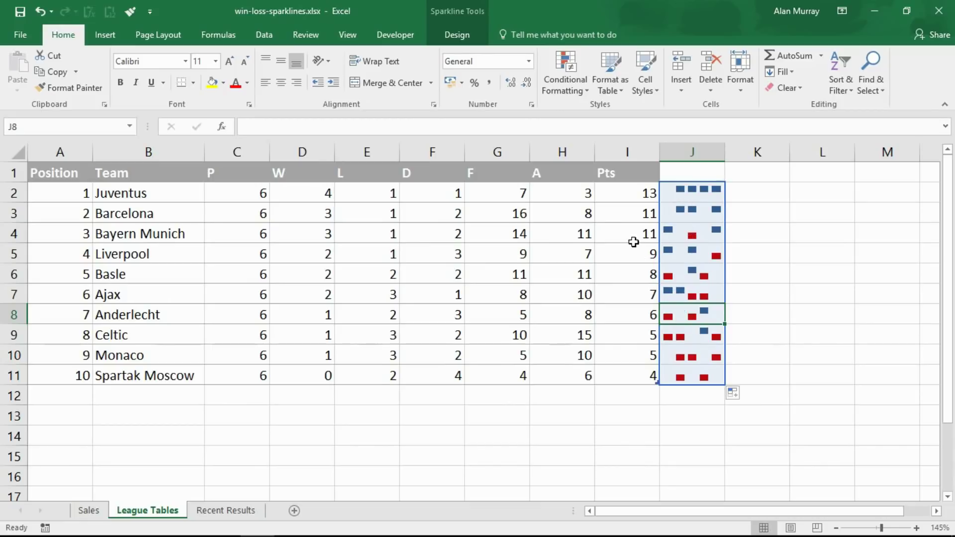
click(677, 236)
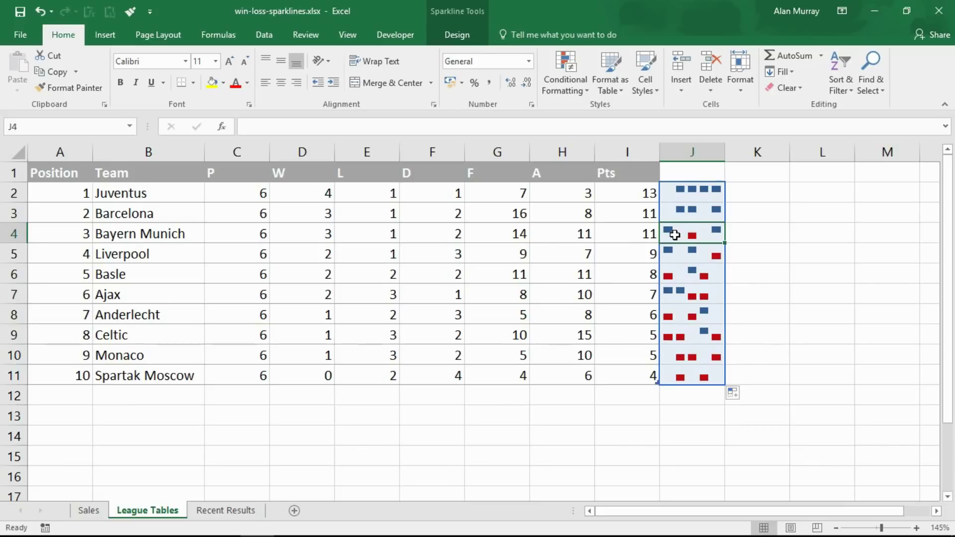
click(616, 258)
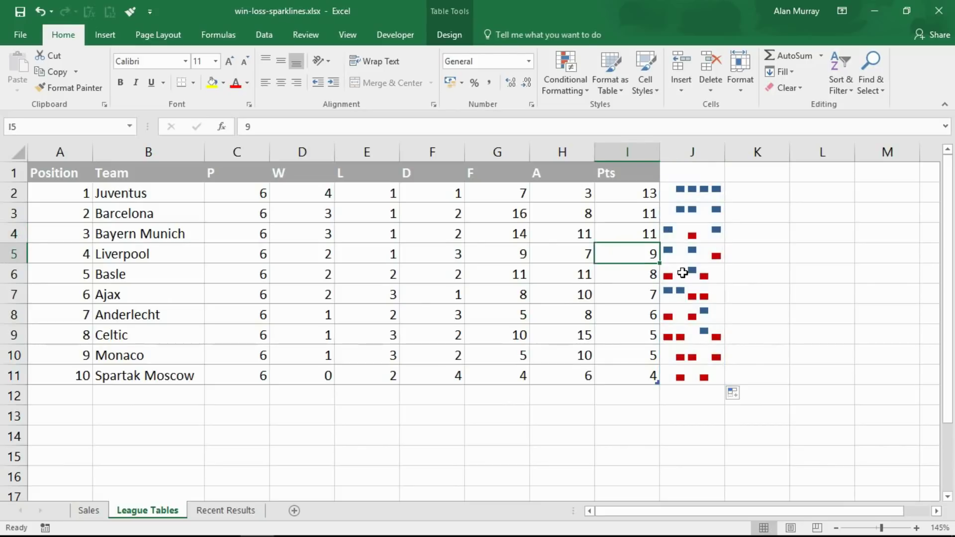
click(681, 273)
Apply the green-and-red sparkline style to the column J win/loss sparklines
click(457, 34)
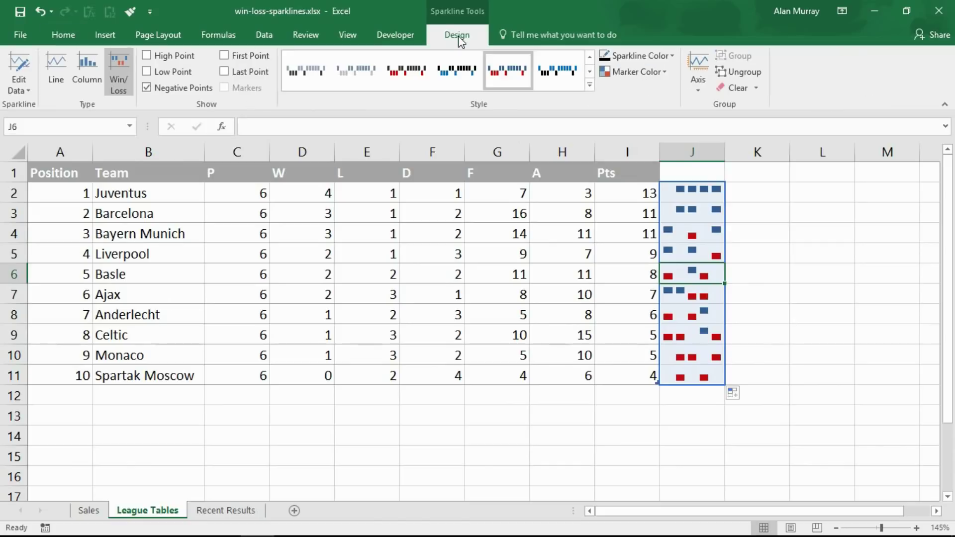
click(589, 85)
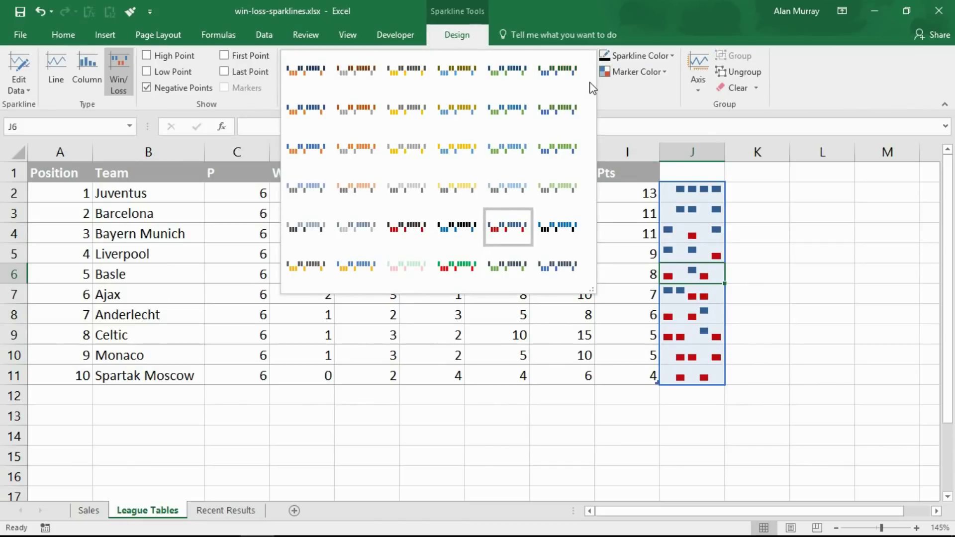
click(460, 267)
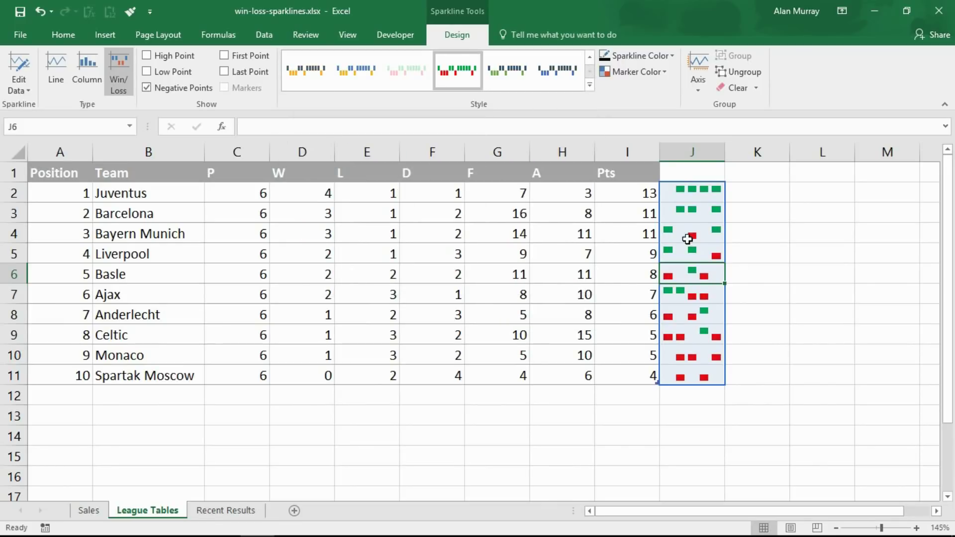
click(646, 235)
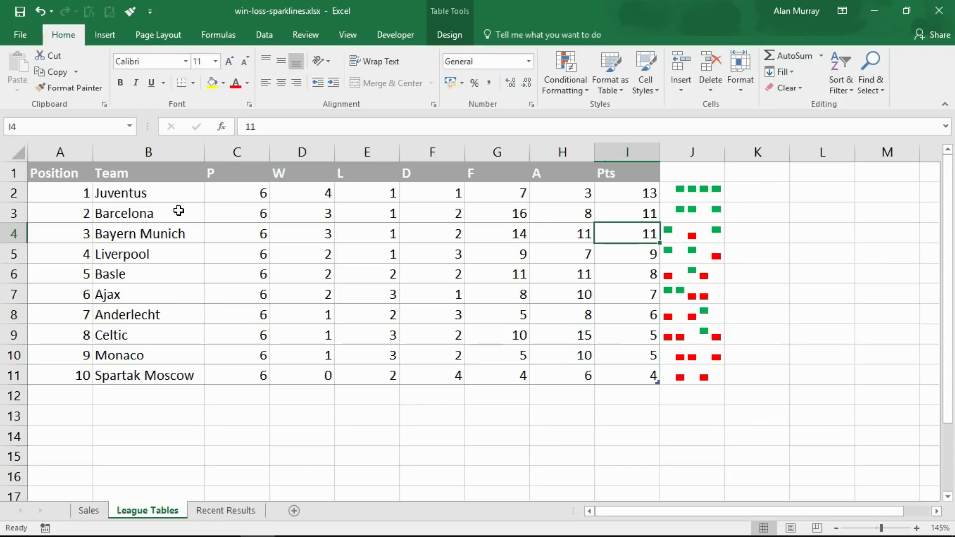
mouse_move(184, 197)
mouse_down()
mouse_move(258, 223)
mouse_move(323, 274)
mouse_up()
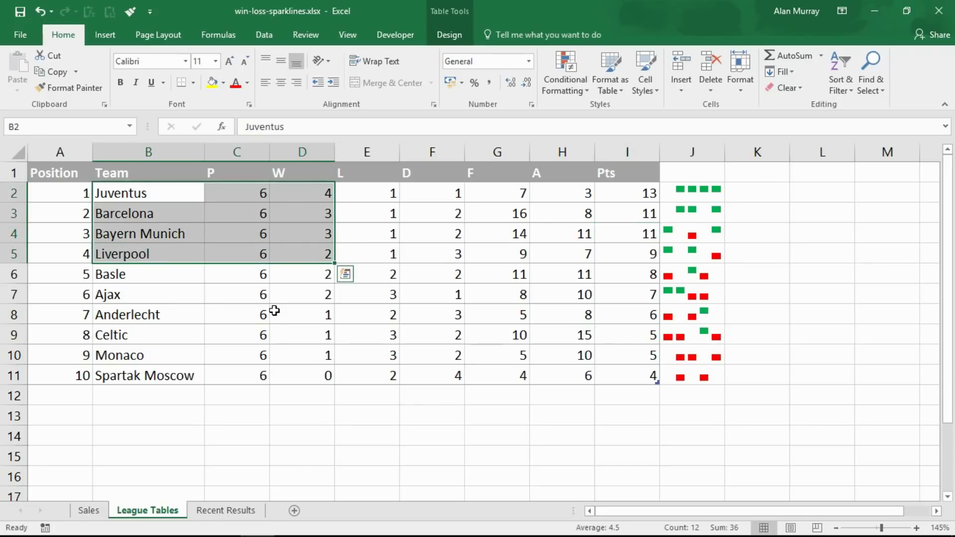
click(272, 319)
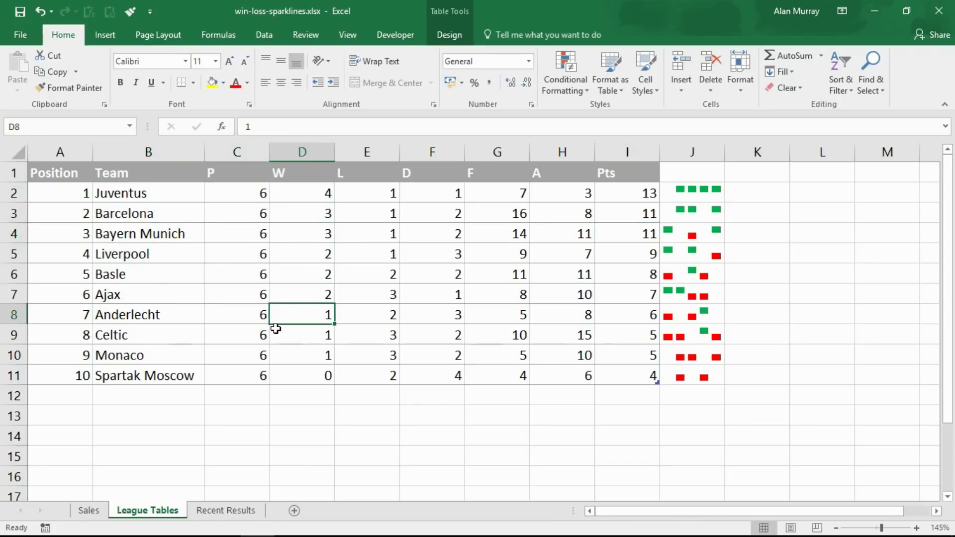